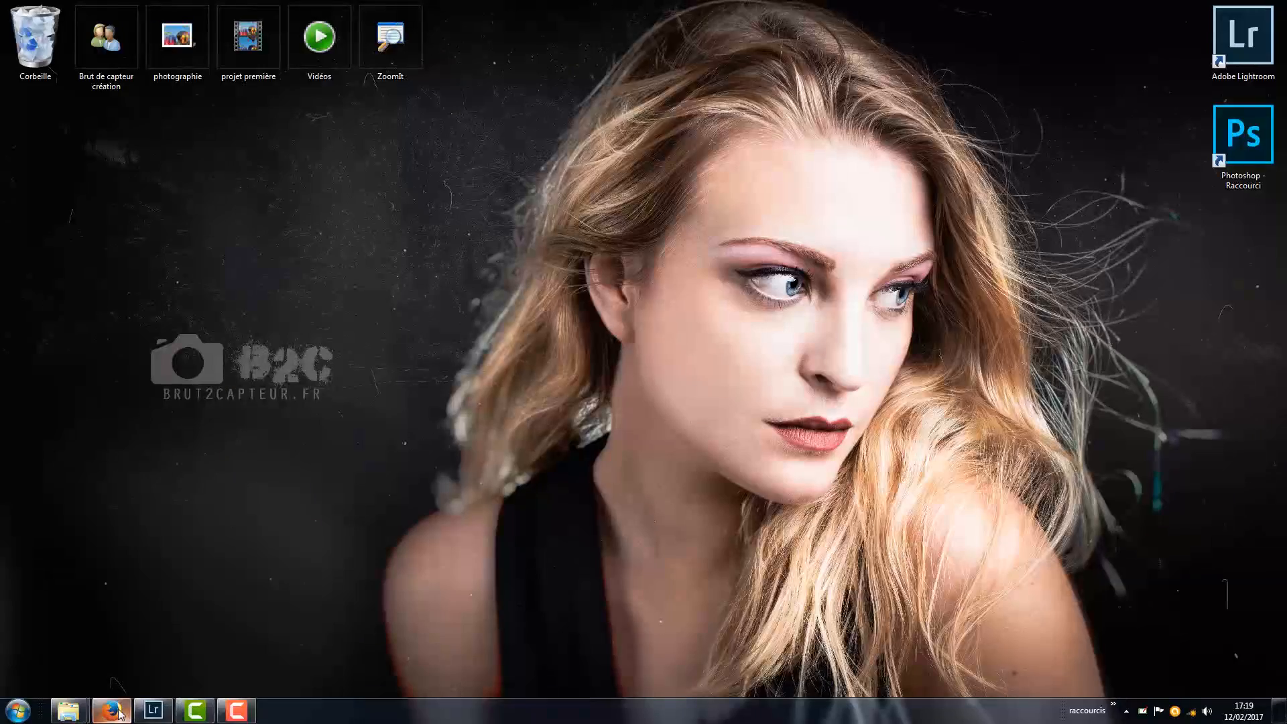
- Switch to Firefox and view the five open Flickr tilt-shift photos in order, from Miniature Musée d'Orsay to Tiny Times Square
click(111, 709)
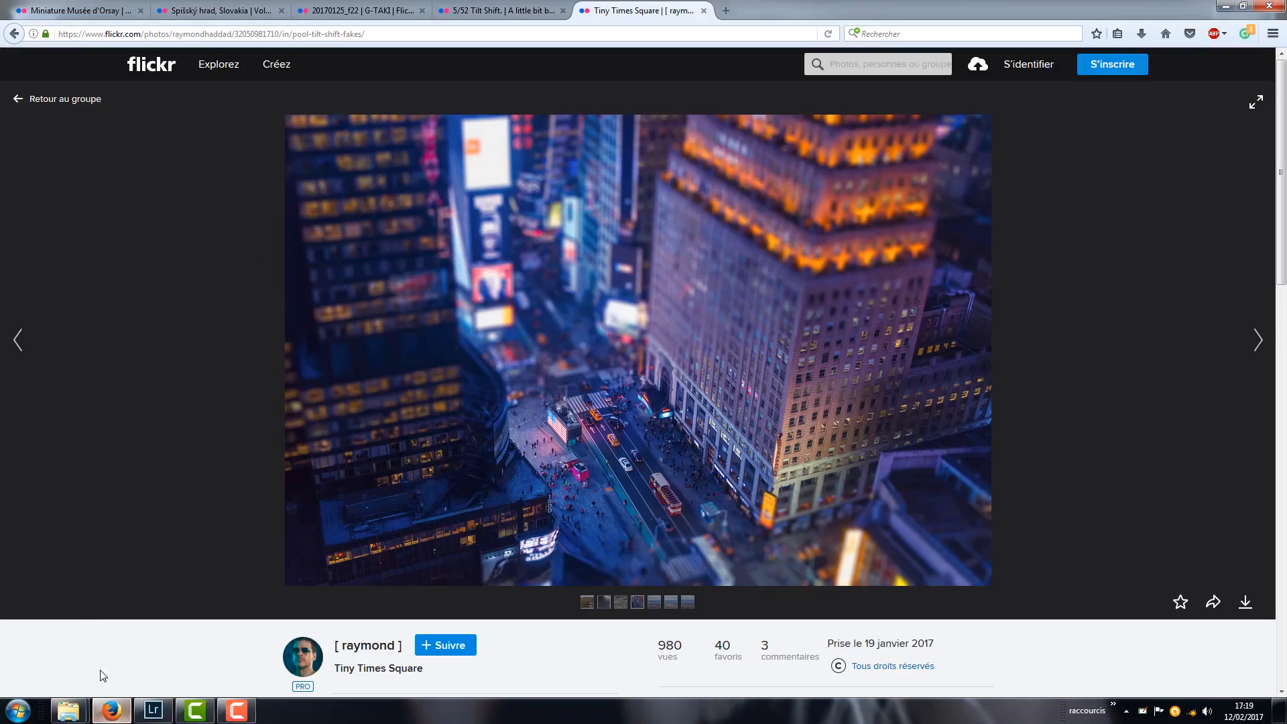
click(81, 19)
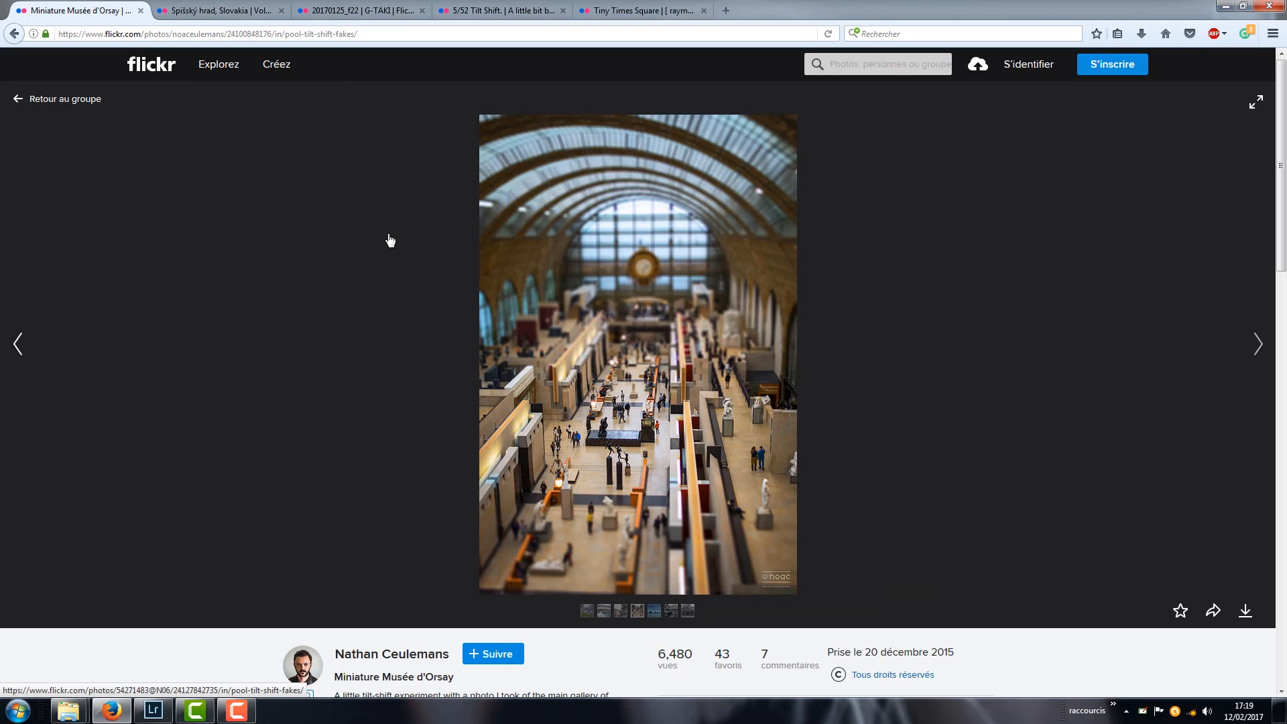
click(205, 17)
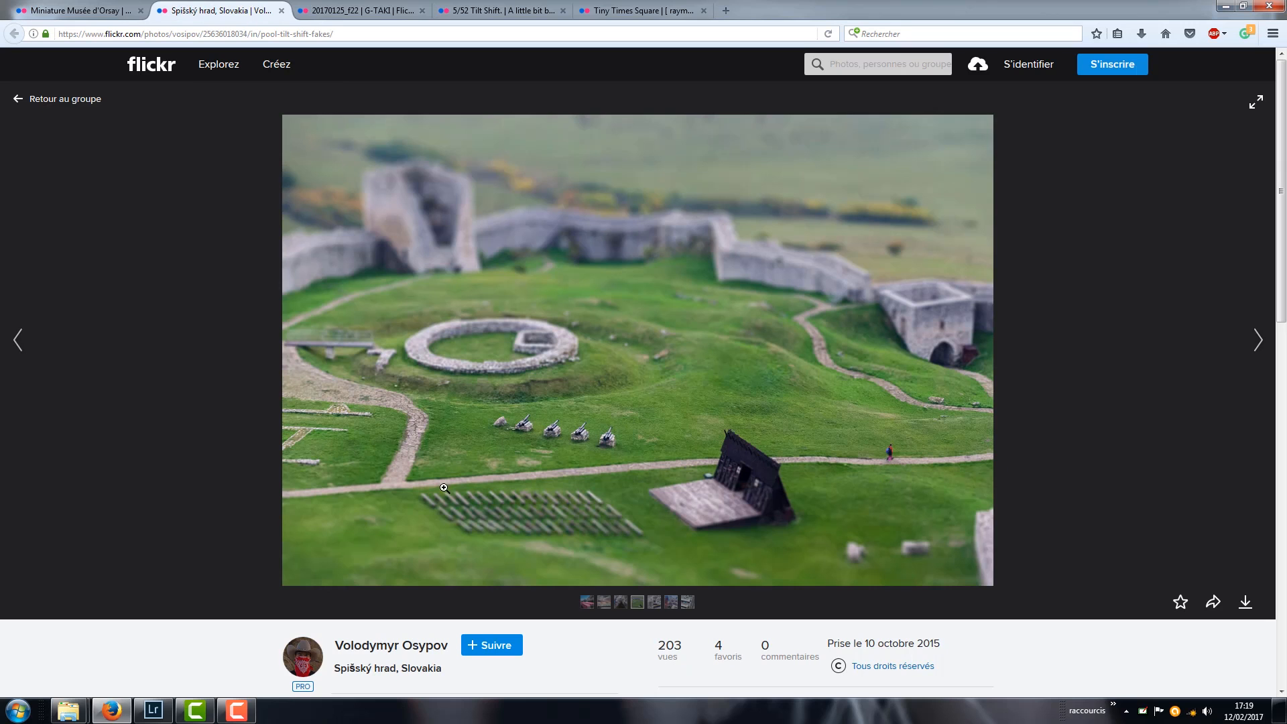
click(392, 15)
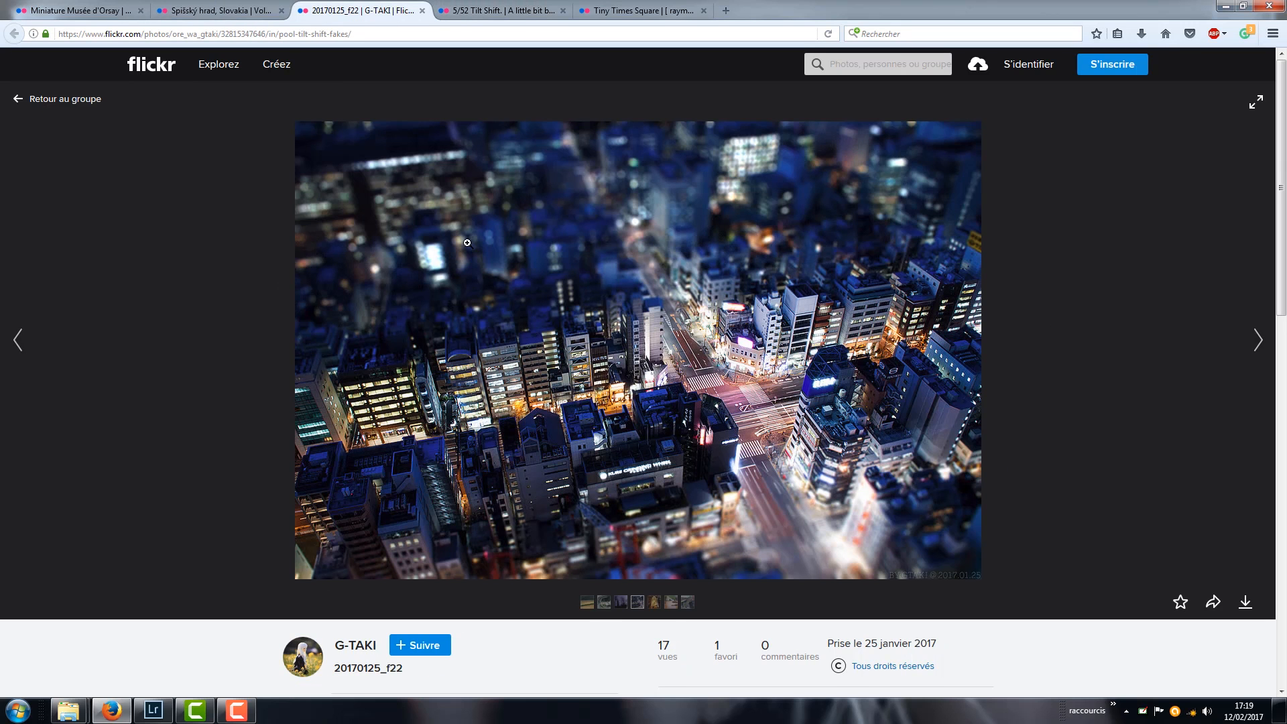
click(520, 19)
click(623, 19)
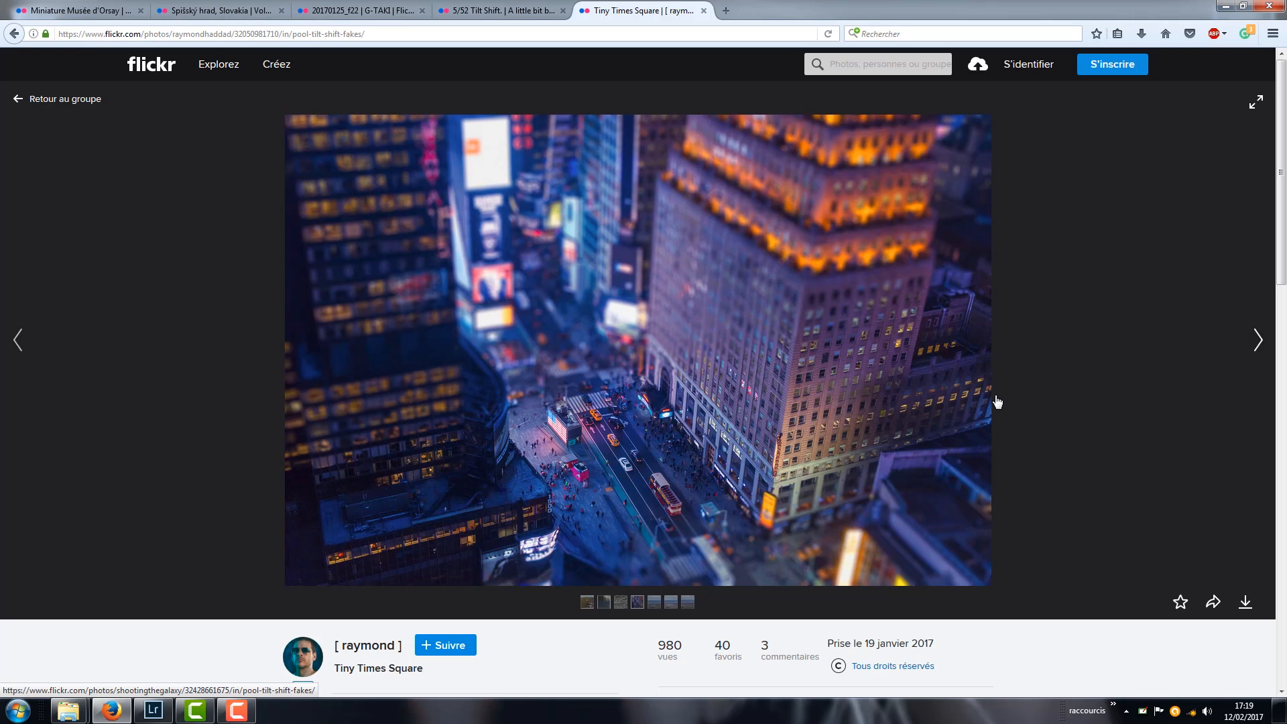
- Go back through the train, night city, castle and museum photos, comparing their blurred areas, ending at Tiny Times Square
click(455, 7)
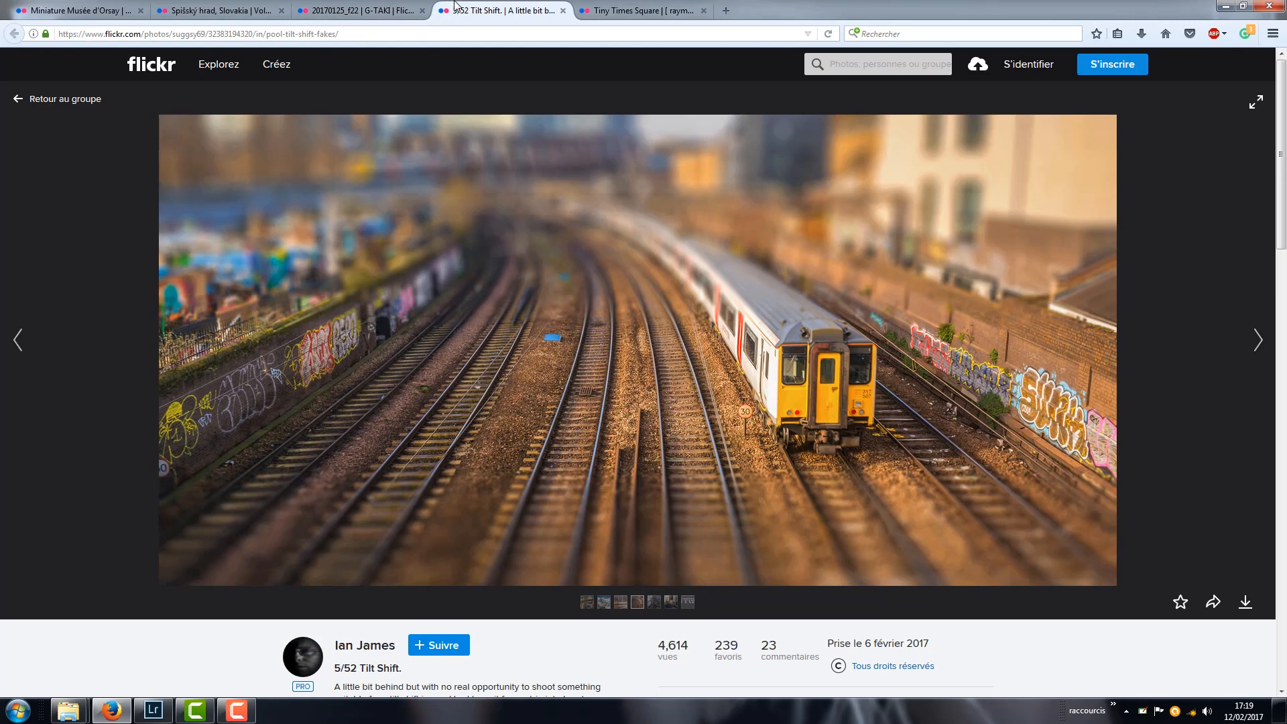
click(365, 10)
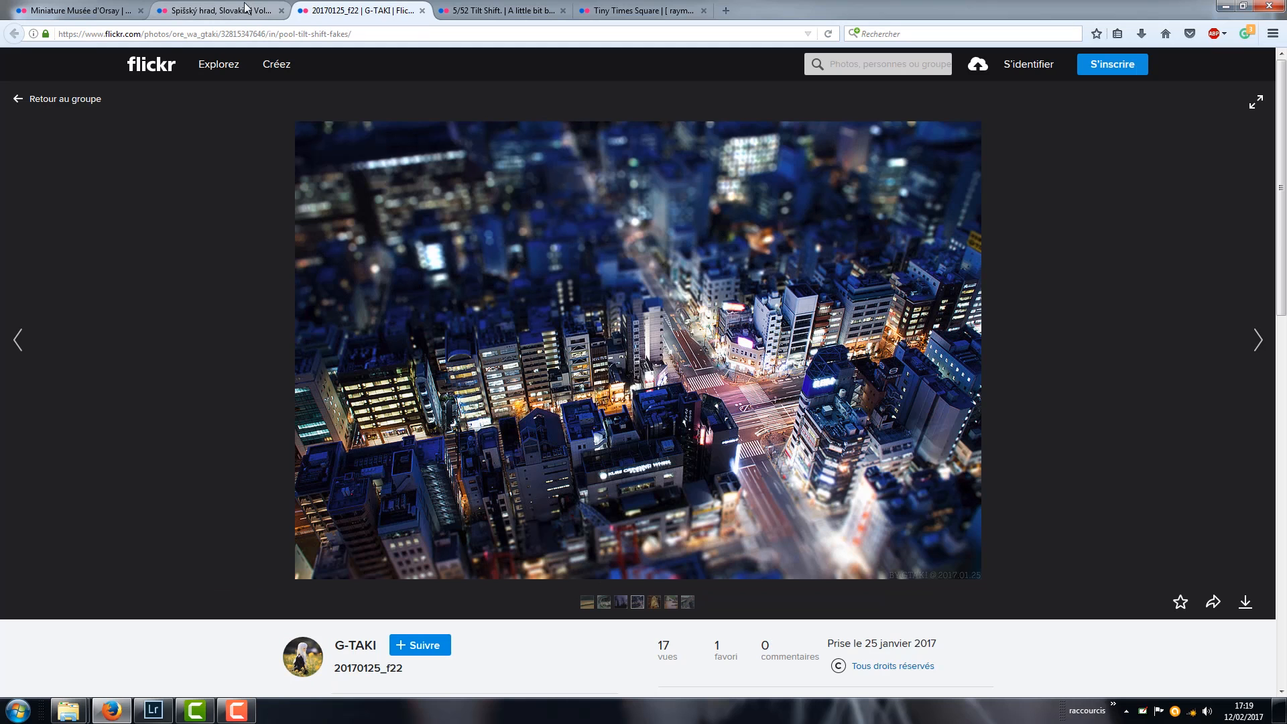
click(248, 8)
click(96, 9)
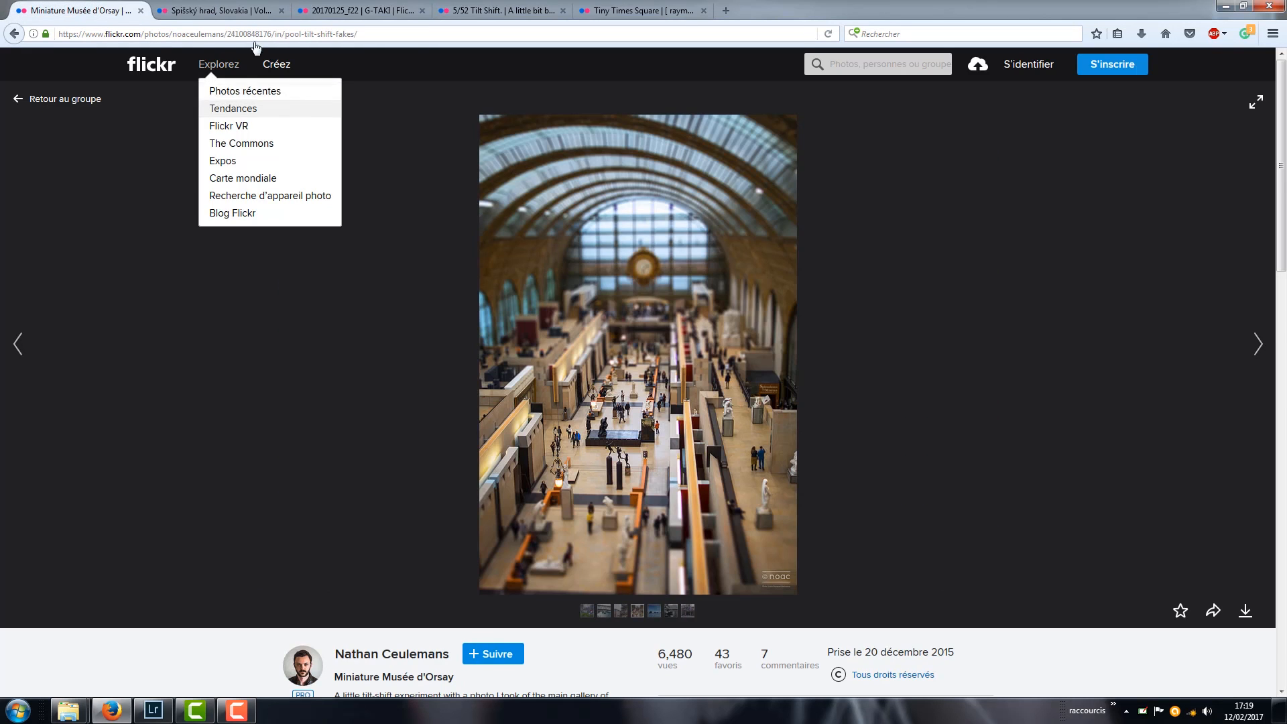
click(228, 9)
click(352, 8)
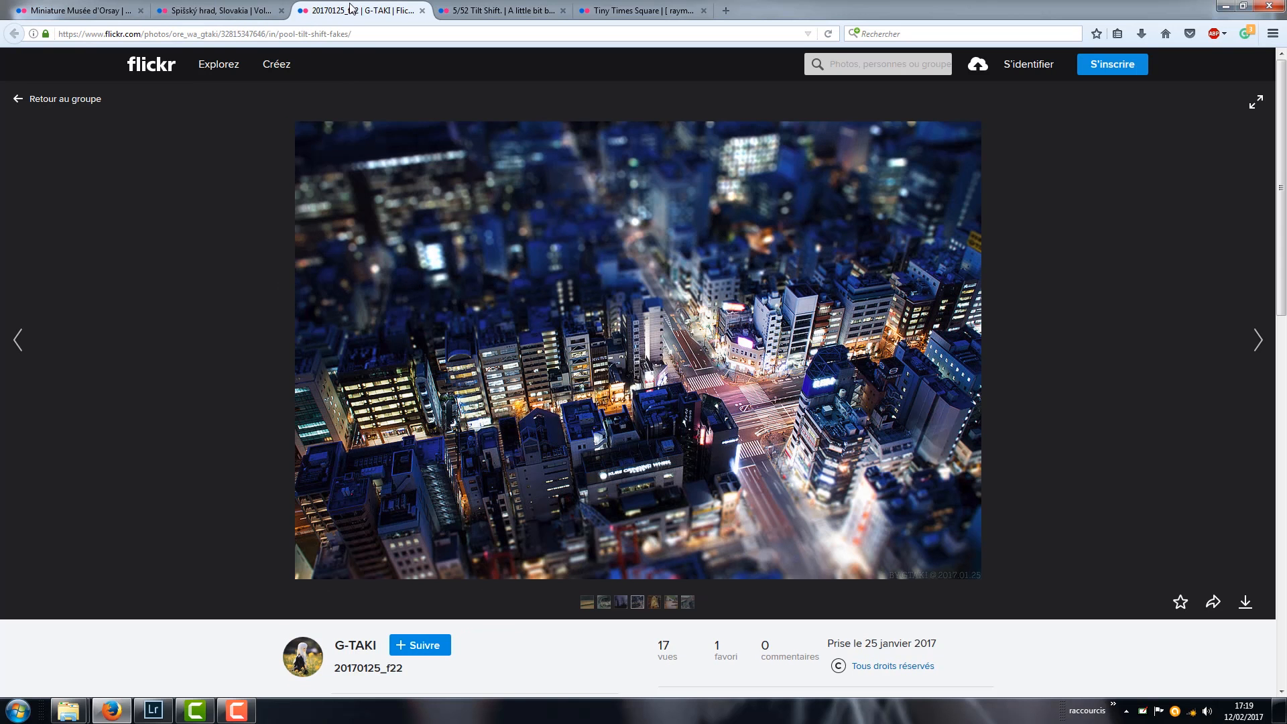
click(253, 14)
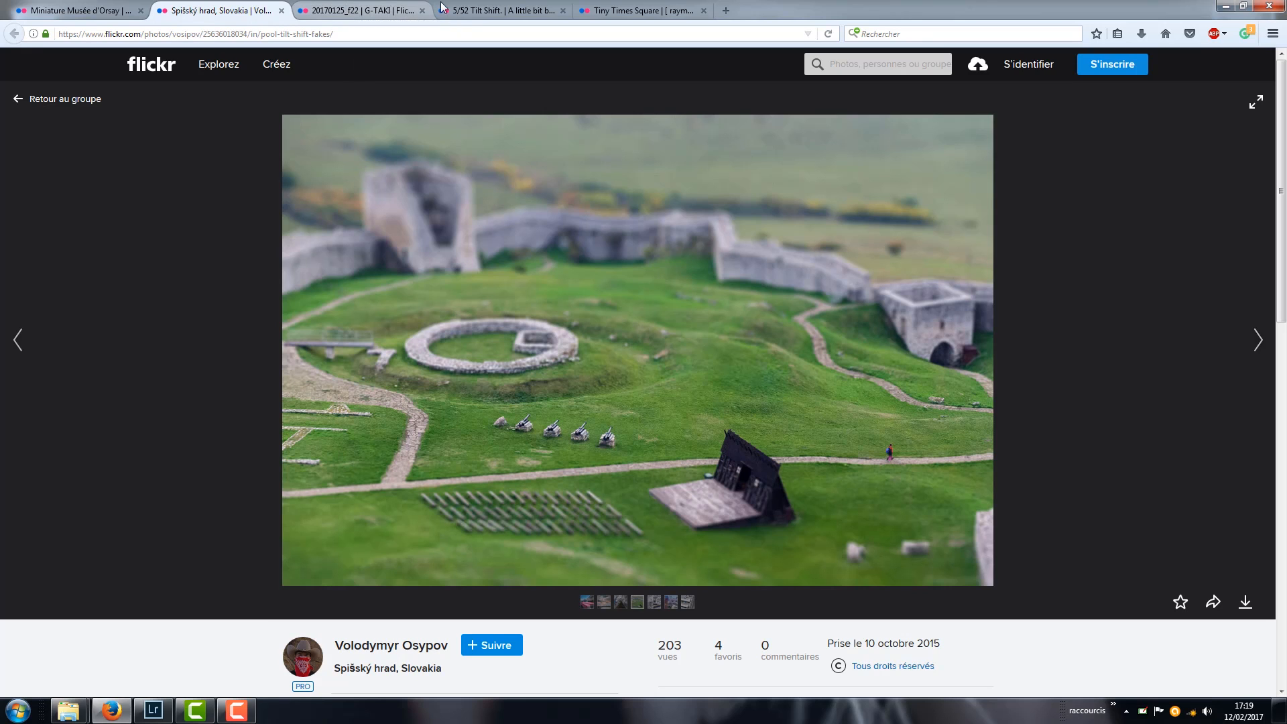
click(601, 8)
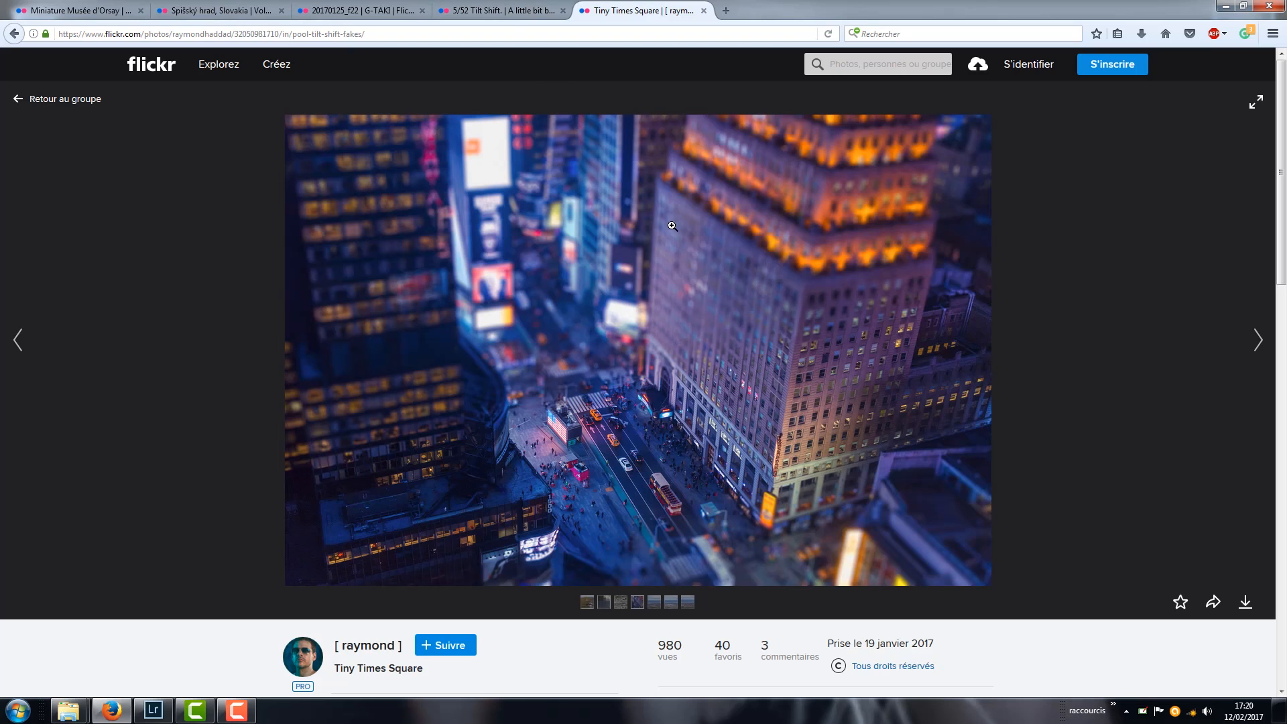
- Review the miniature effect in all five Flickr photos once more and minimize the browser
click(488, 8)
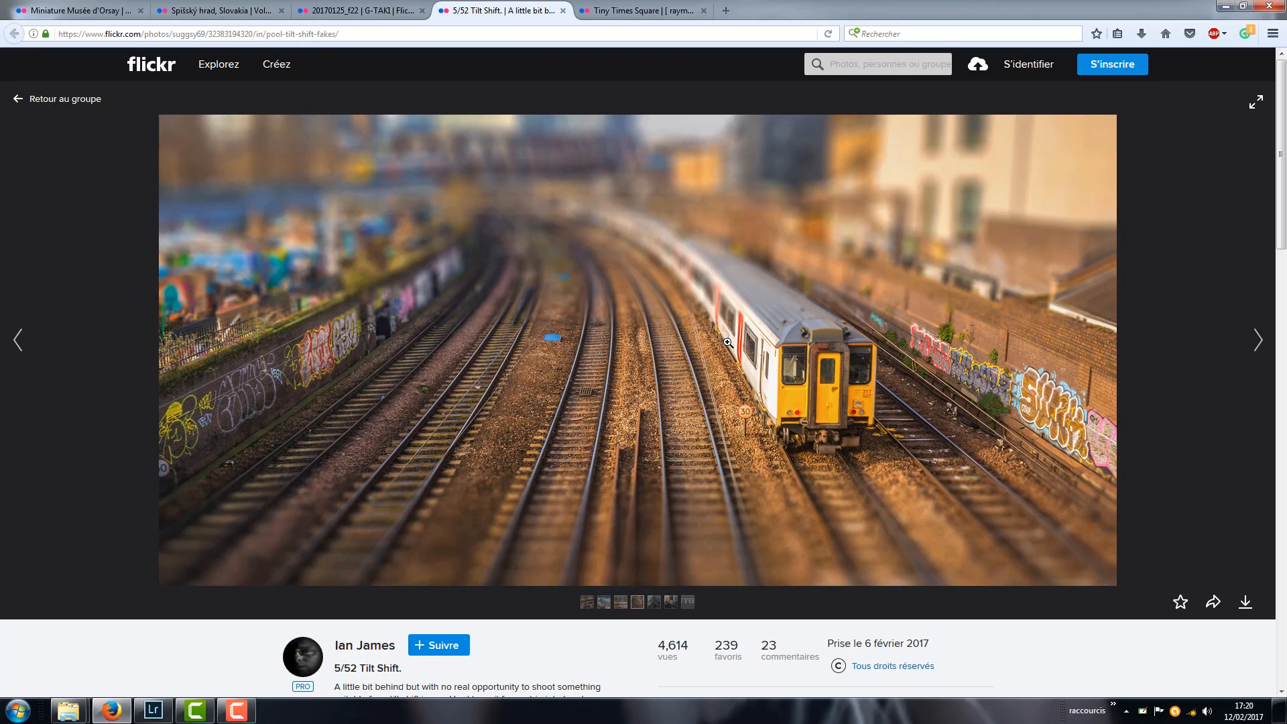
click(328, 13)
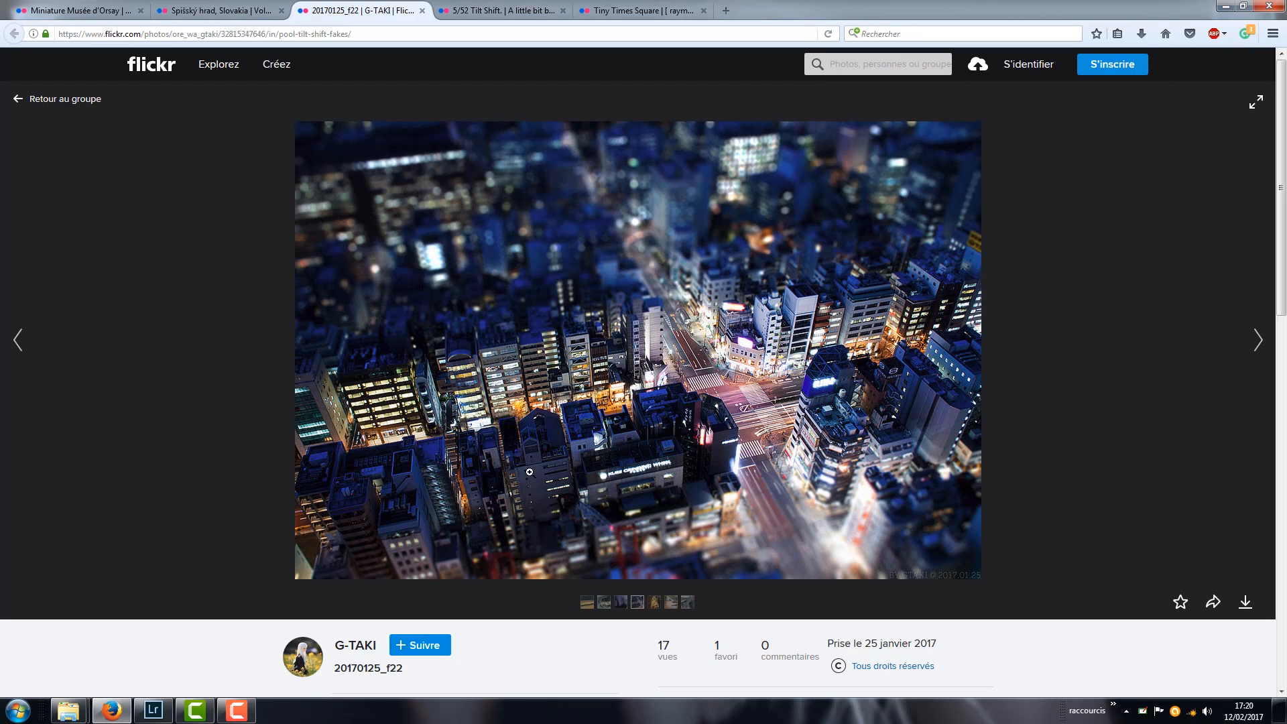
click(72, 6)
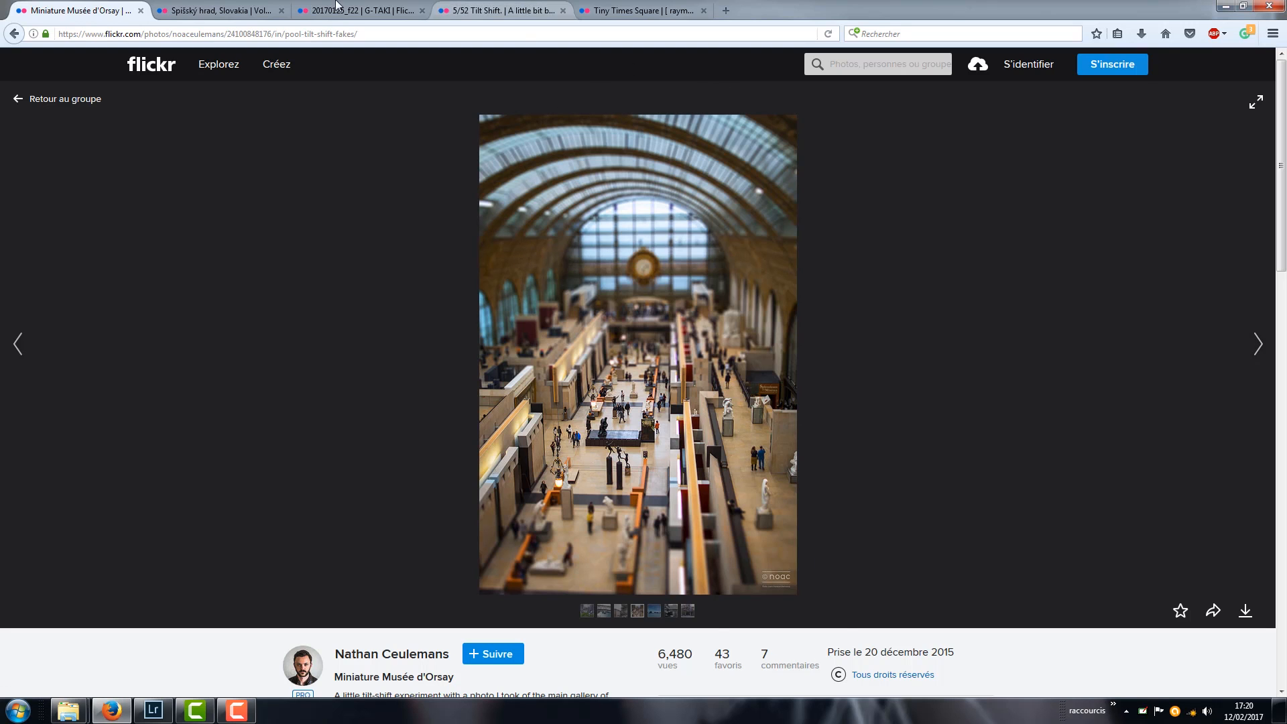
click(245, 7)
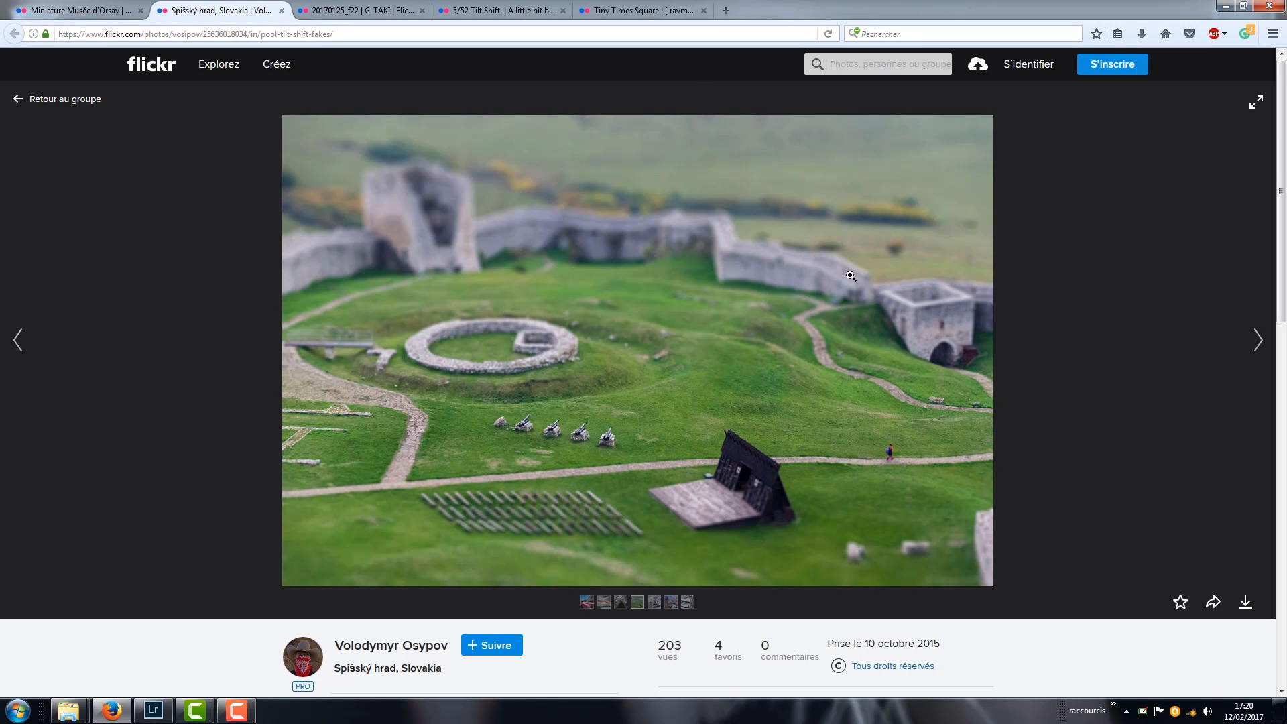
click(384, 10)
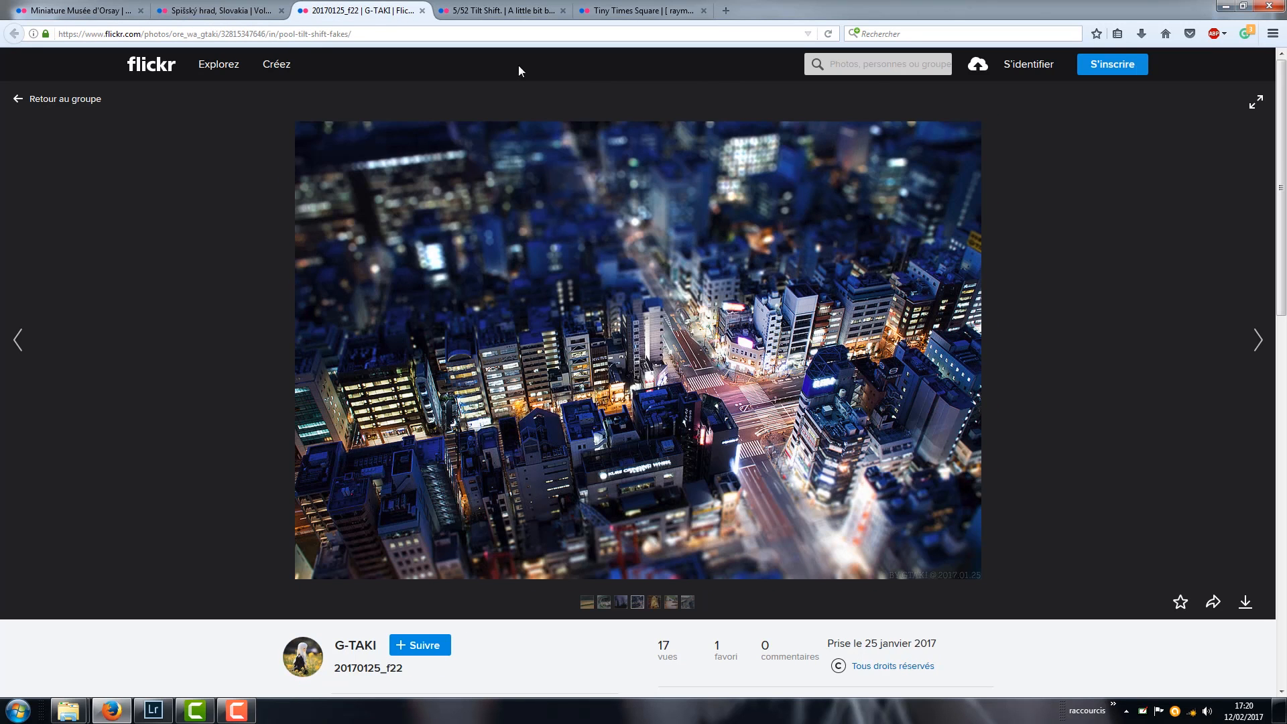
click(571, 9)
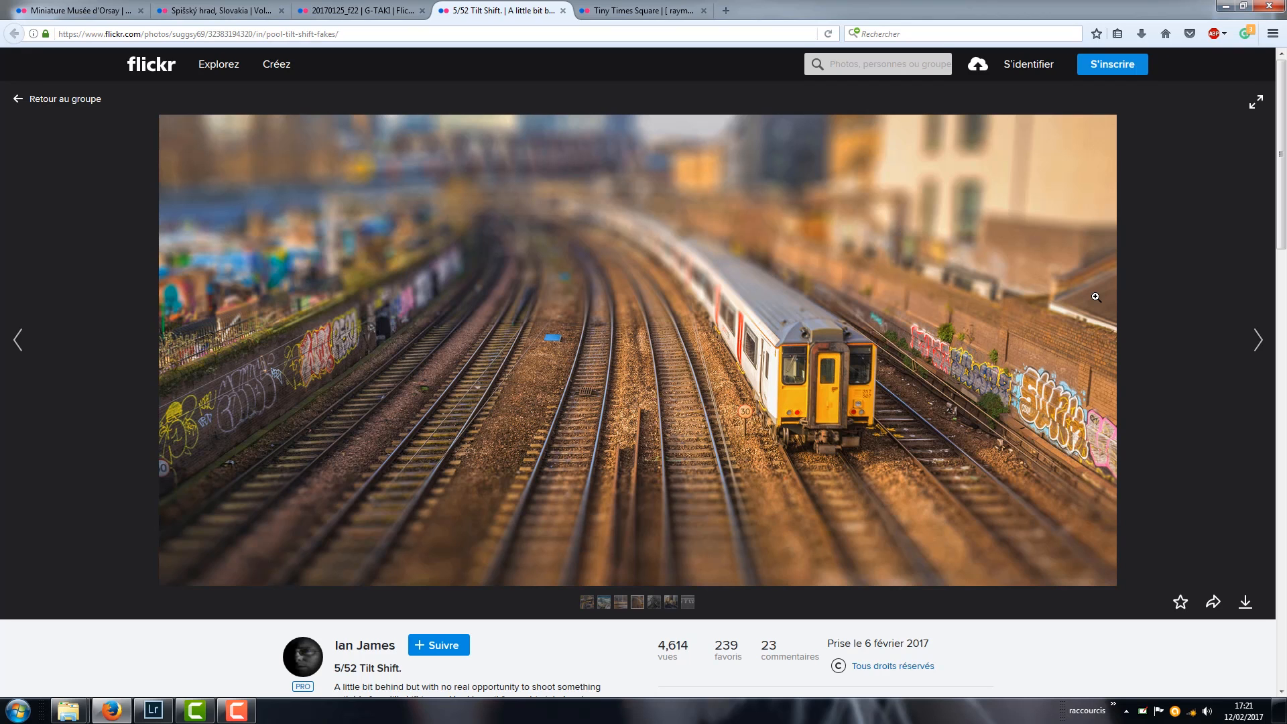
click(615, 11)
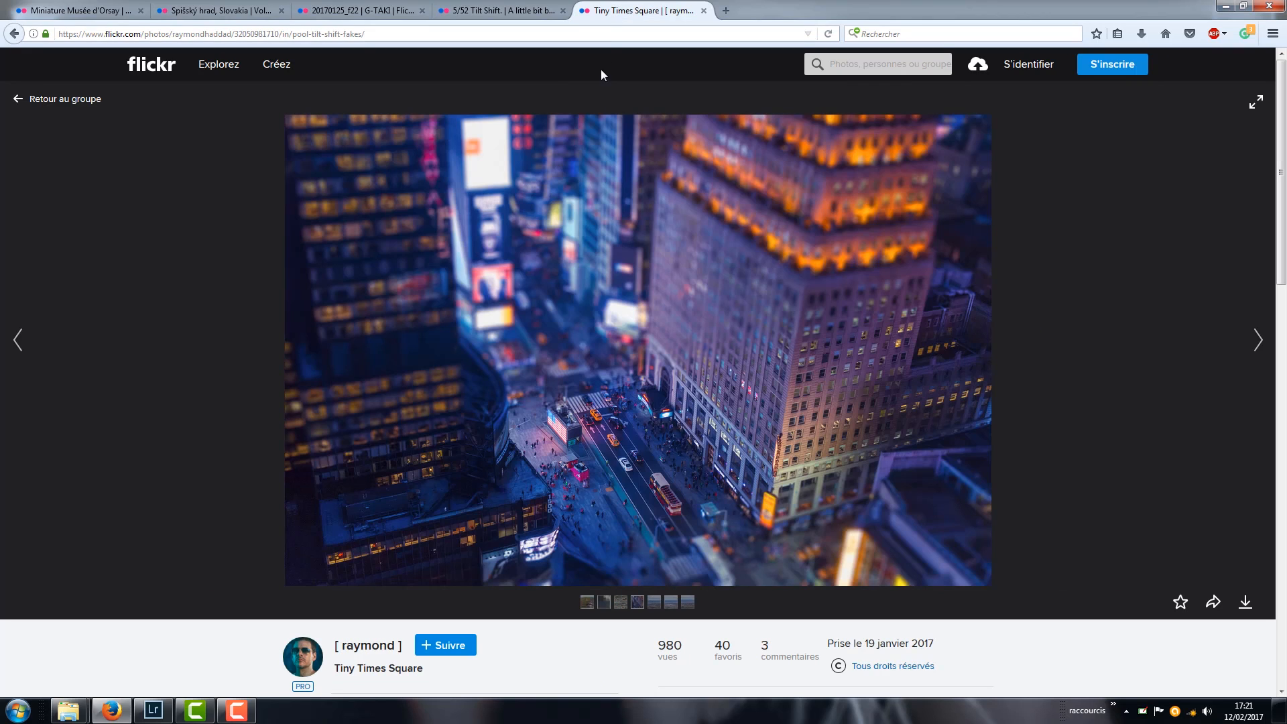
click(597, 469)
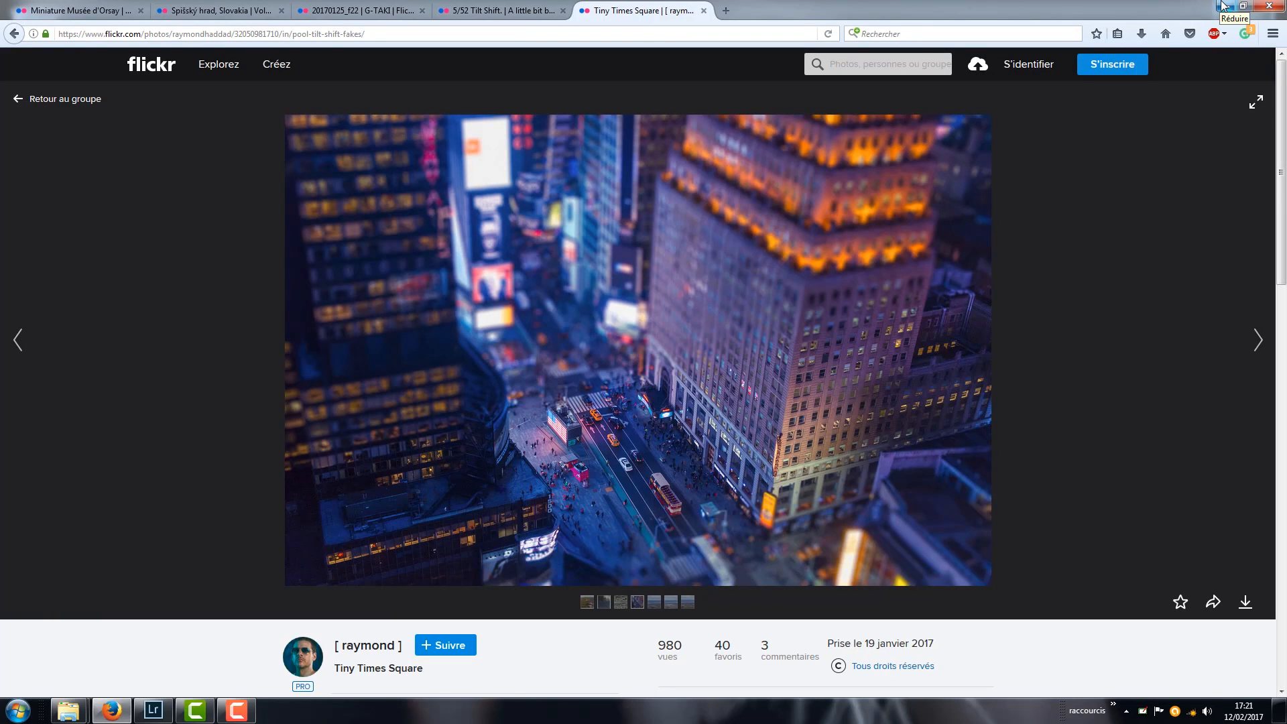
click(1221, 5)
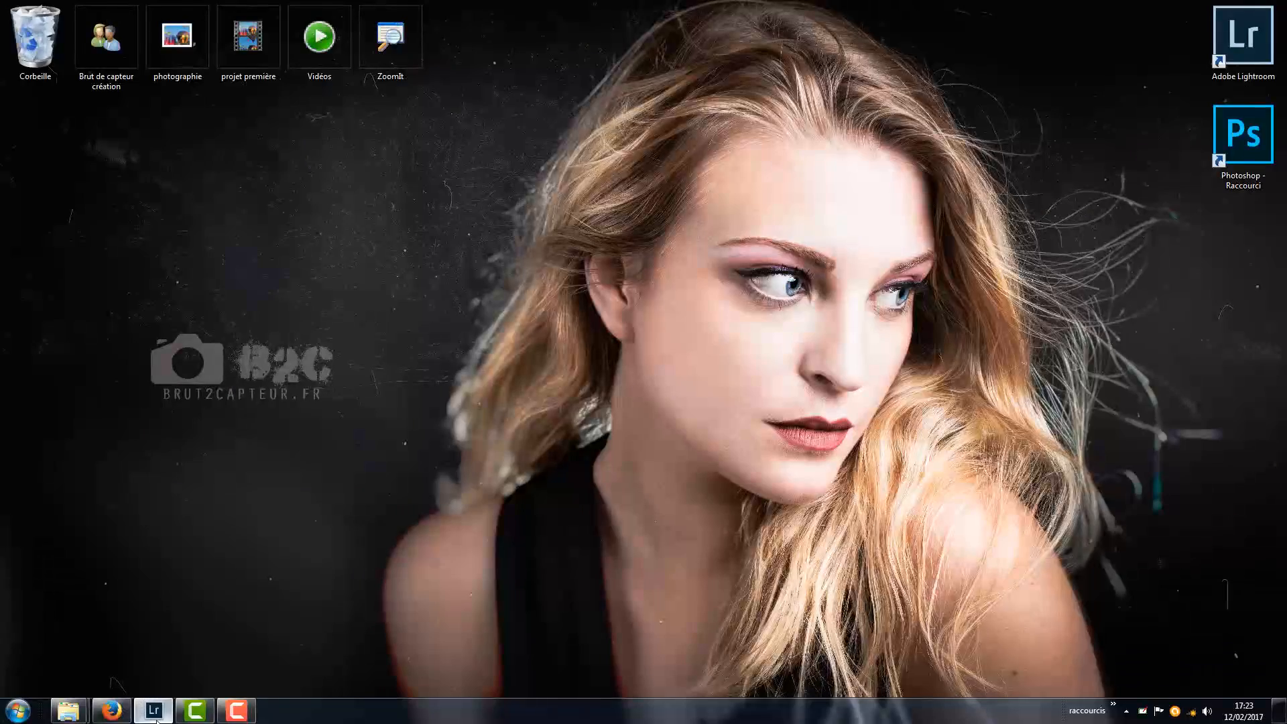
- Switch to Lightroom and reset all develop settings of the Big Ben photo DSC_0139.NEF, including its vertical transformation
click(155, 716)
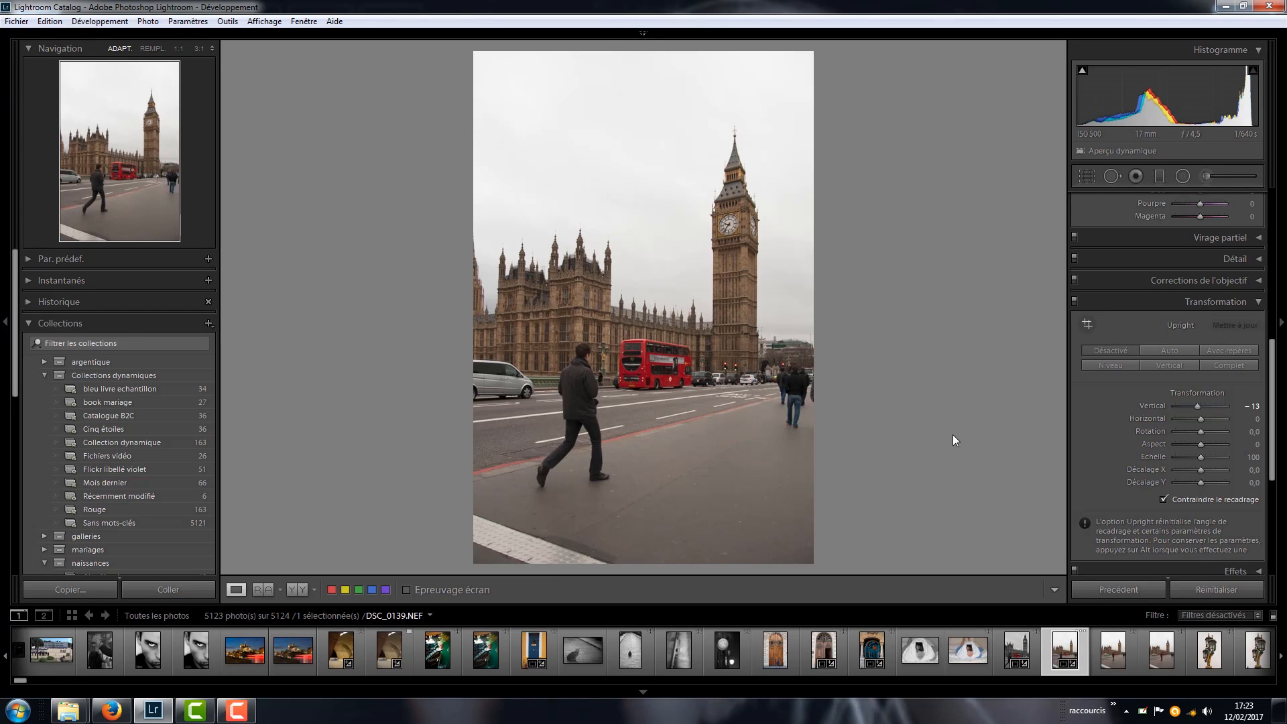
double_click(1160, 409)
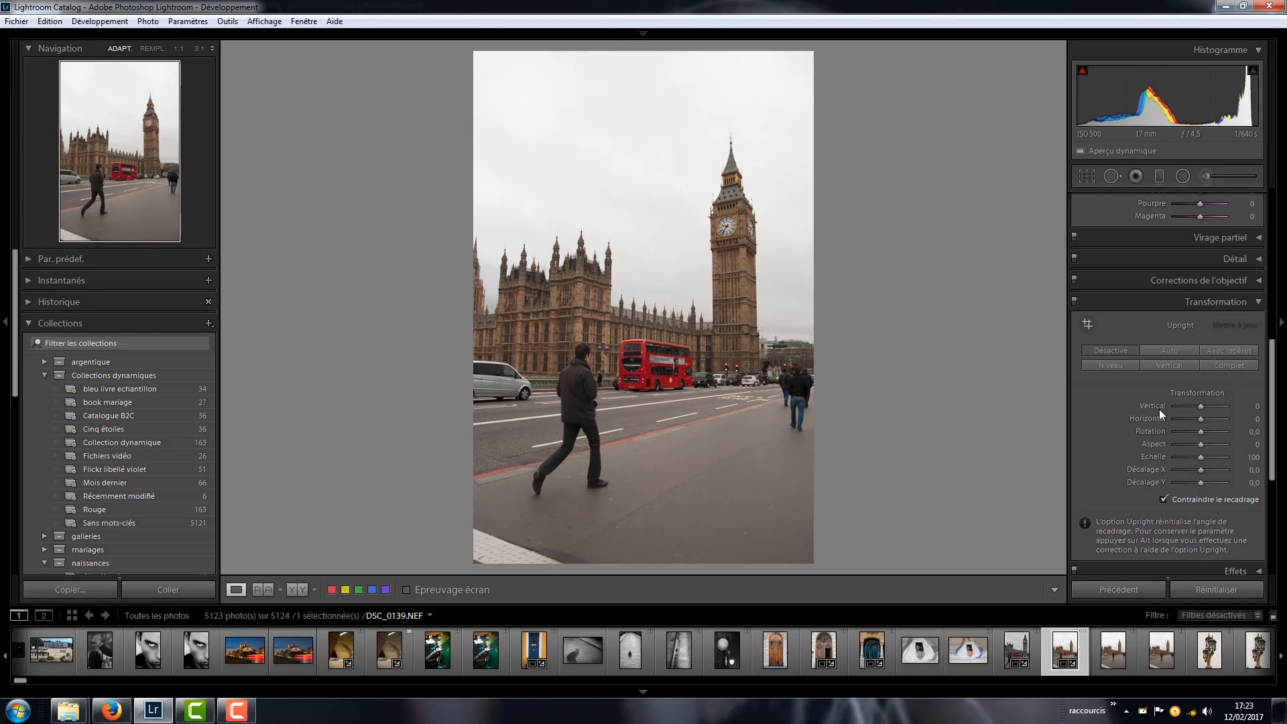
click(1226, 595)
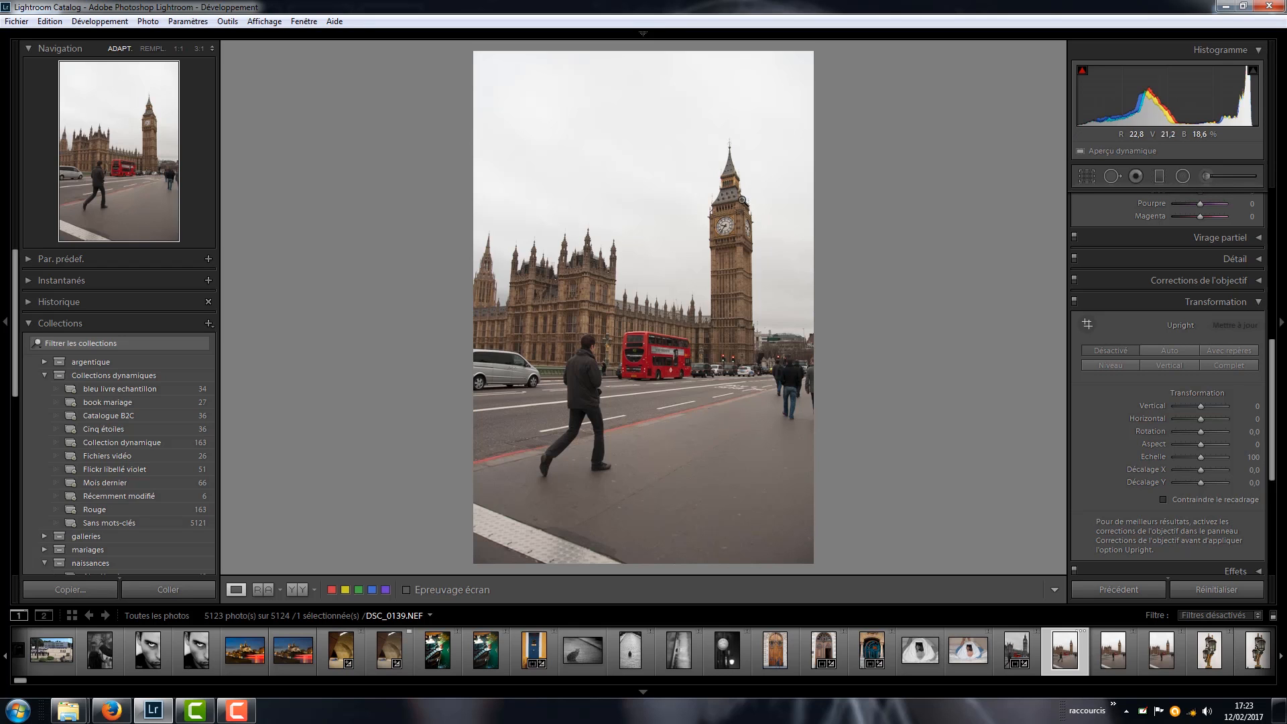
- Straighten the Big Ben photo by rotating the crop to an angle of 1.50 and apply it
click(1086, 176)
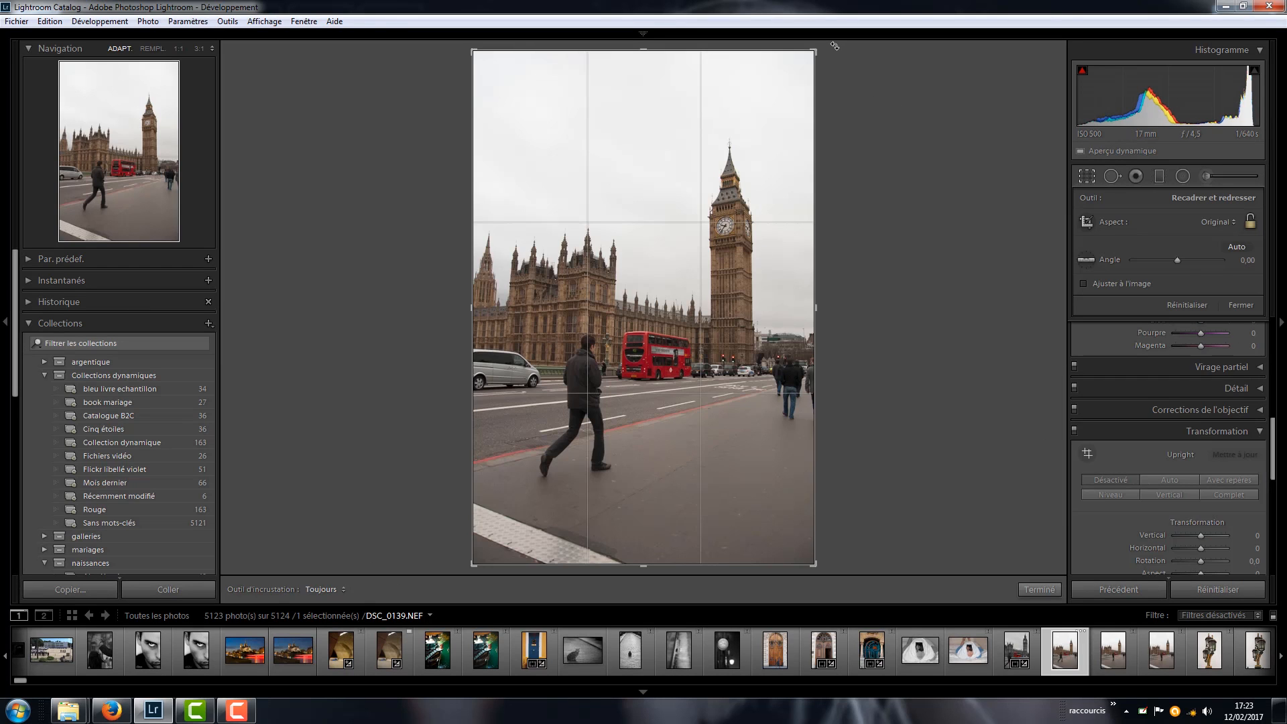
drag(840, 50, 834, 54)
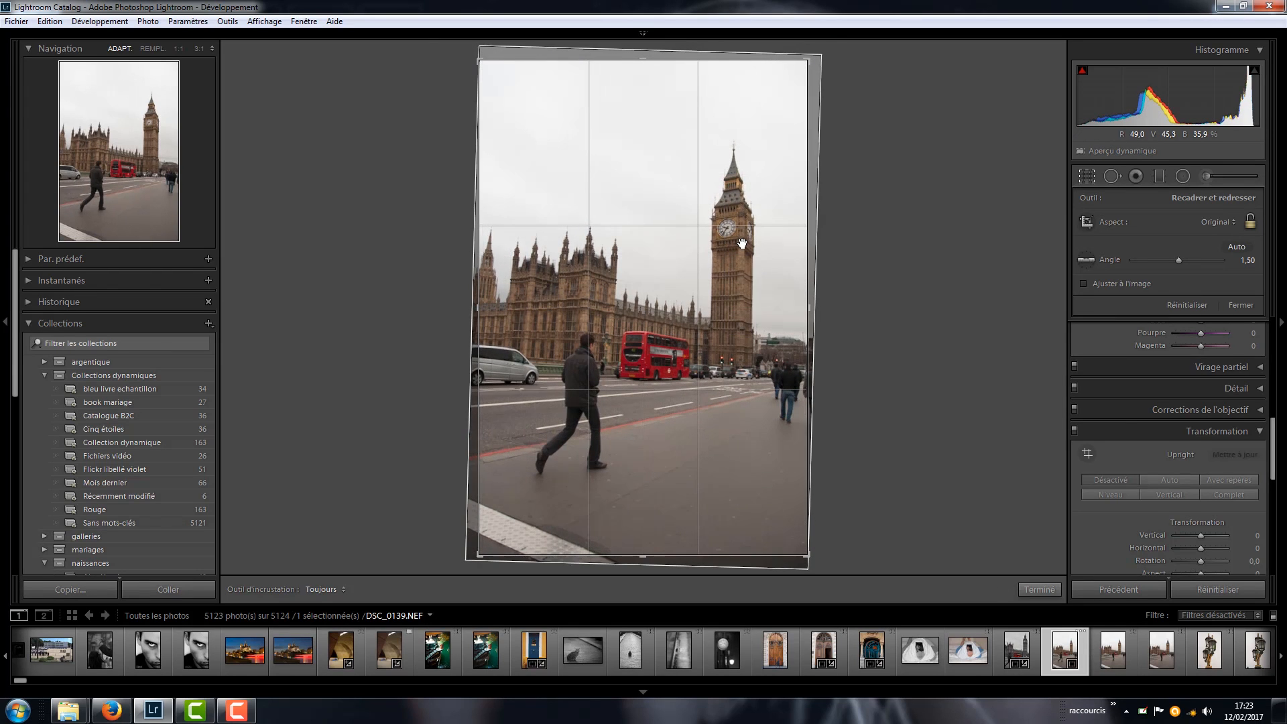
key(Return)
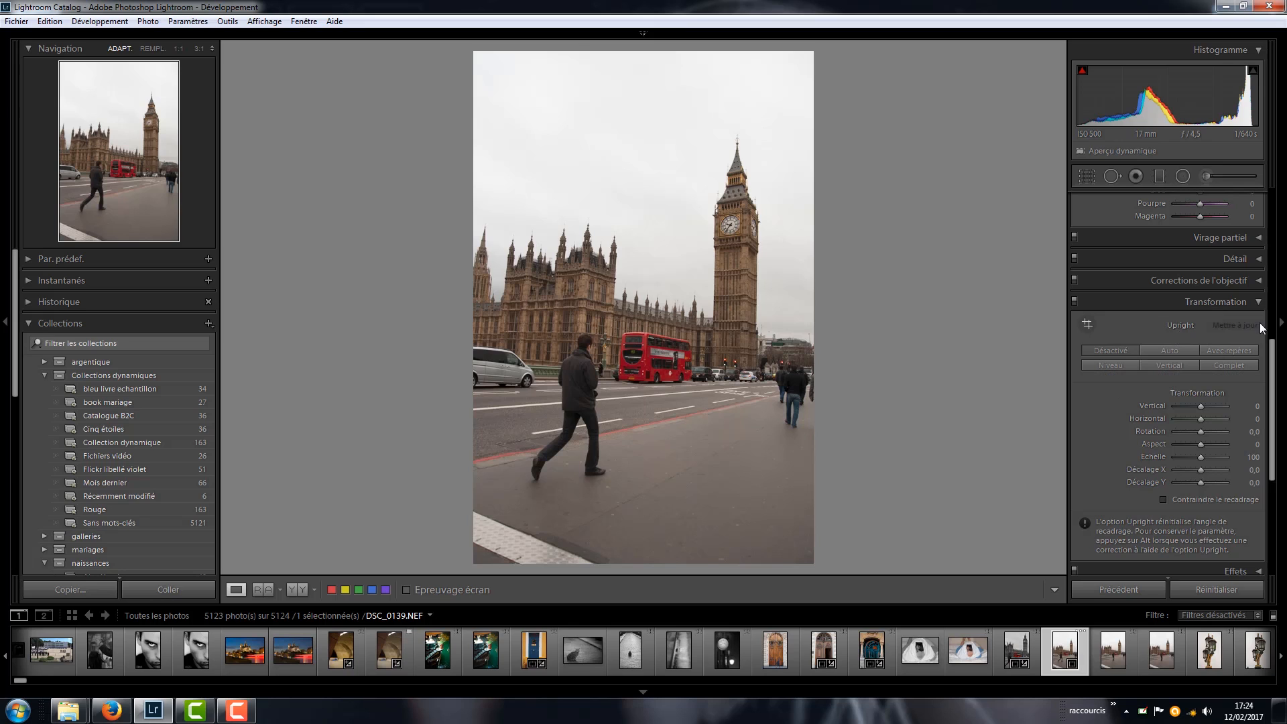
- Set the photo's Vertical transformation to -18 and return the crop angle to 0.00
drag(1200, 408, 1195, 414)
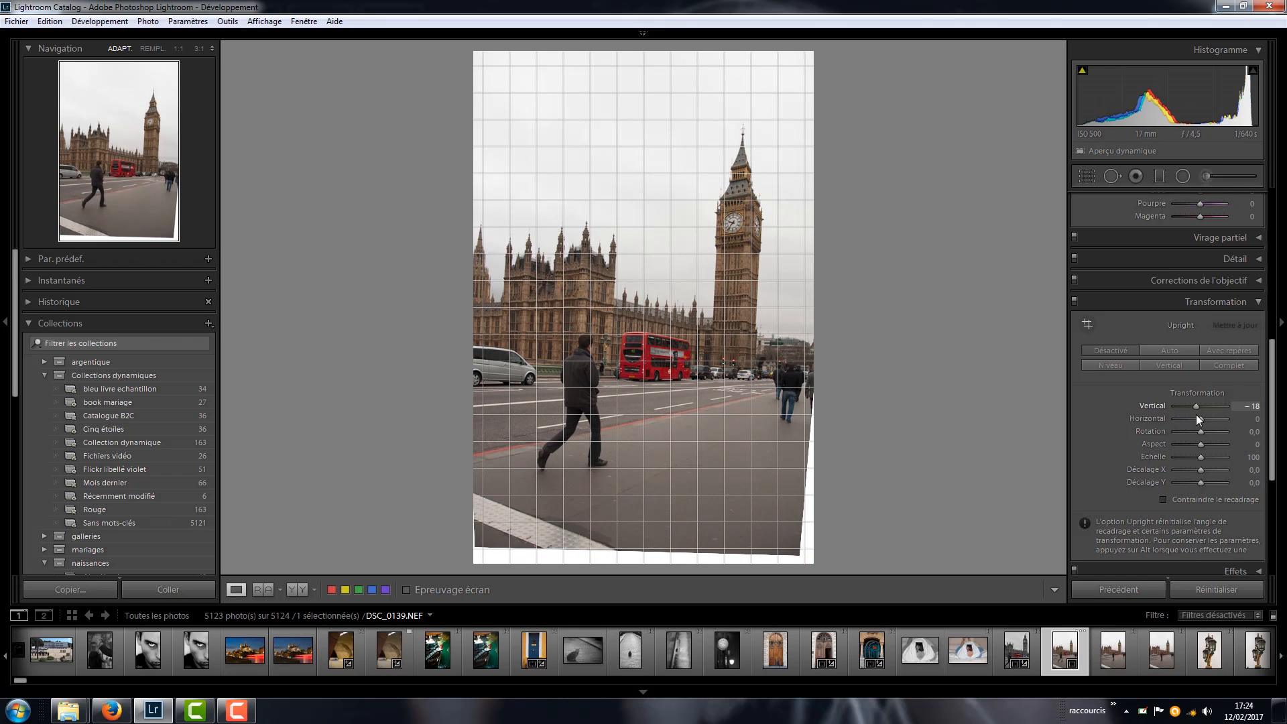
drag(1195, 416, 1196, 416)
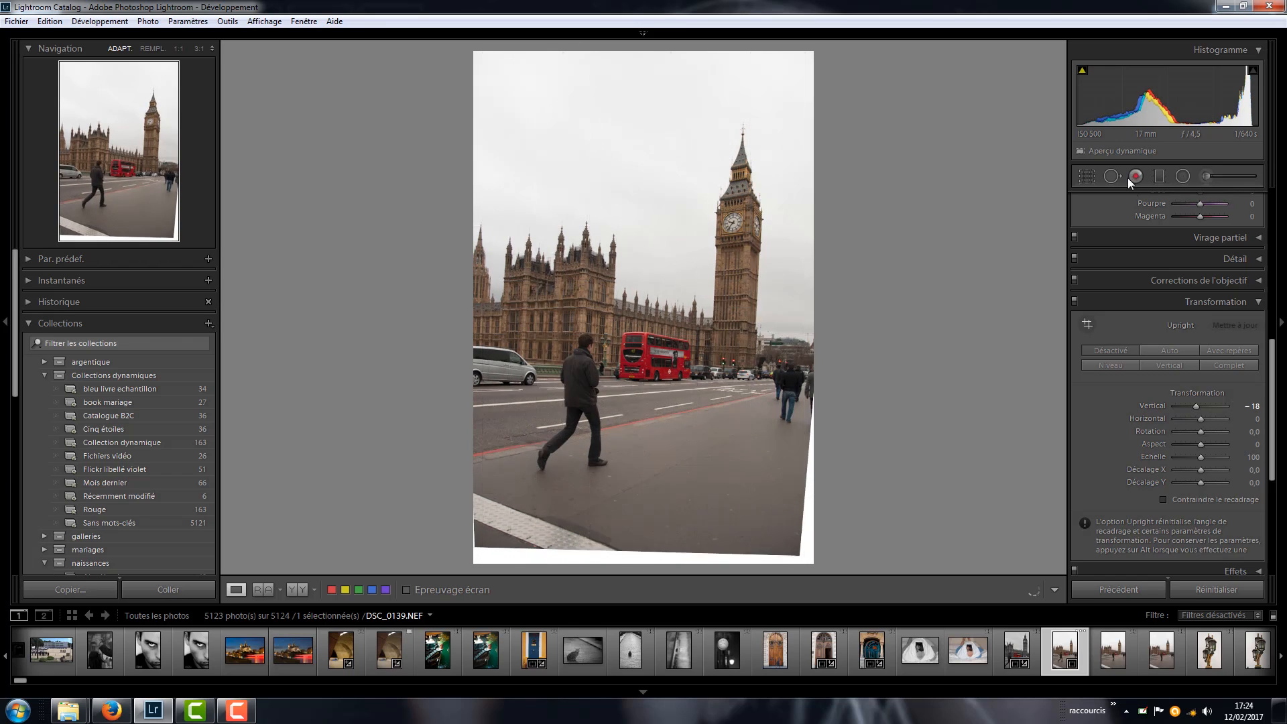
click(1087, 175)
click(1217, 590)
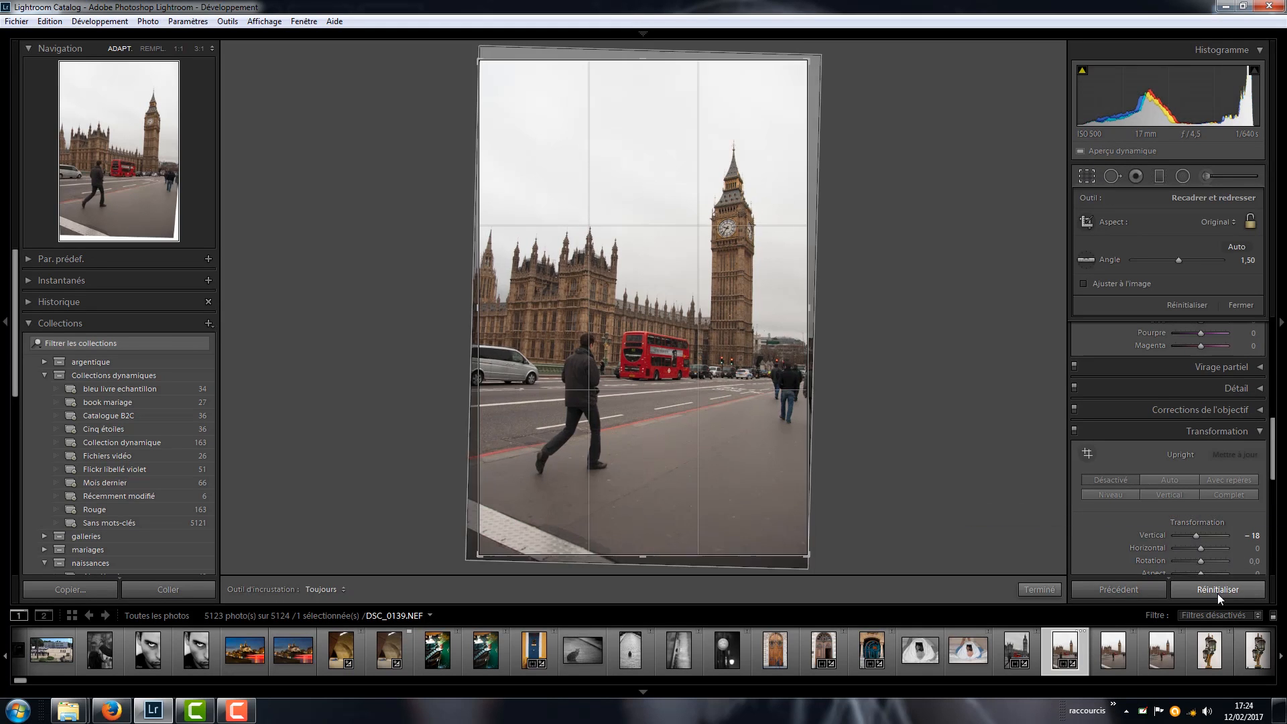
key(ctrl+z)
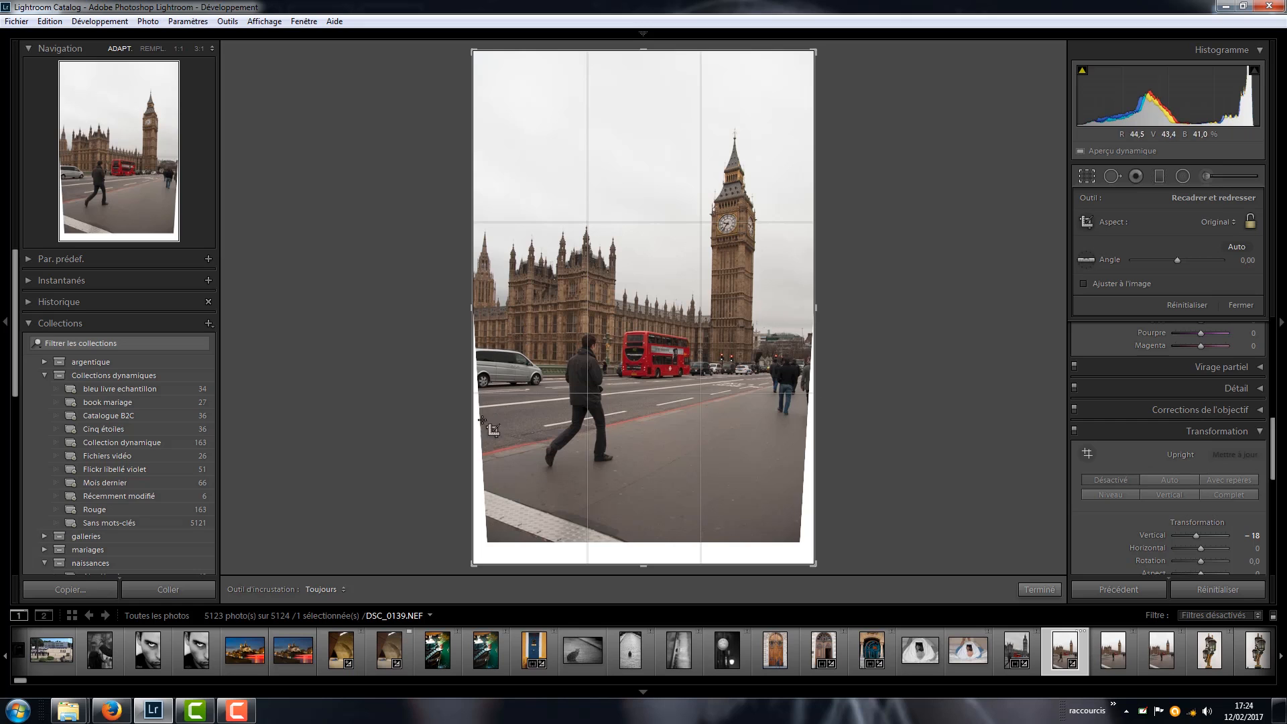
- Apply a crop constrained to the image area on the Big Ben photo and minimize Lightroom
click(1280, 473)
click(1281, 452)
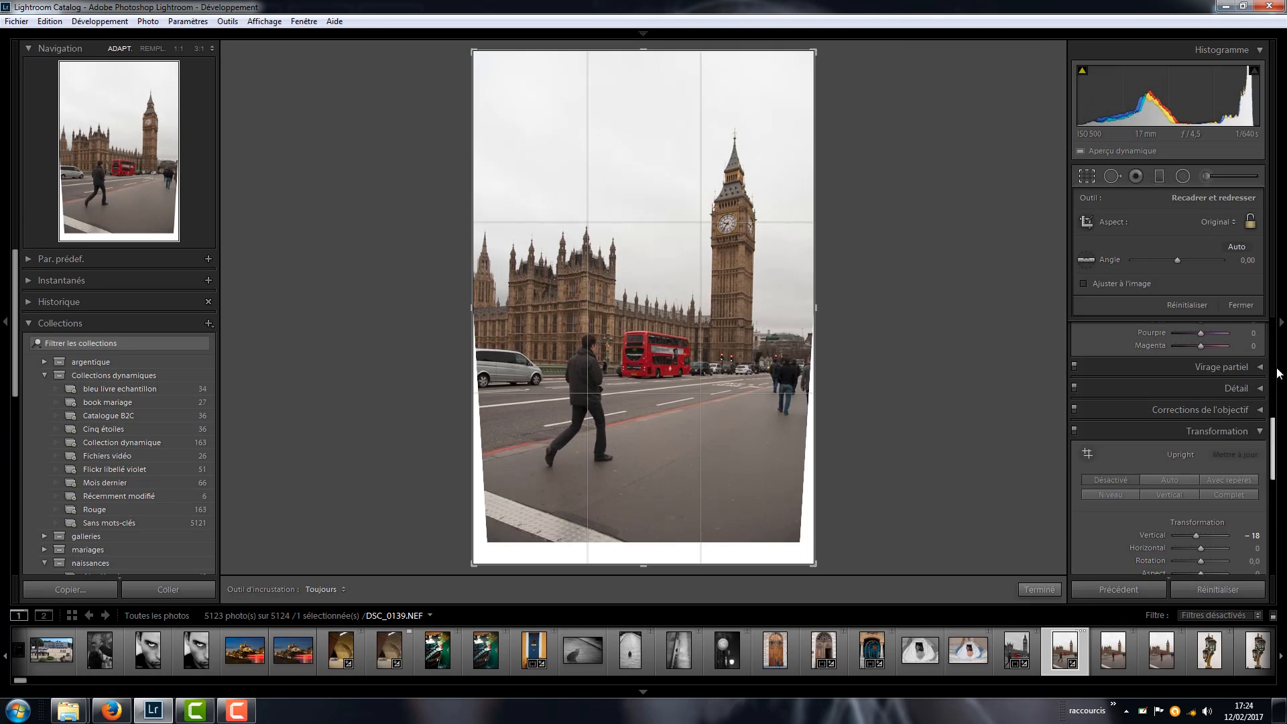
scroll(1277, 495, down, 3)
scroll(1277, 495, down, 2)
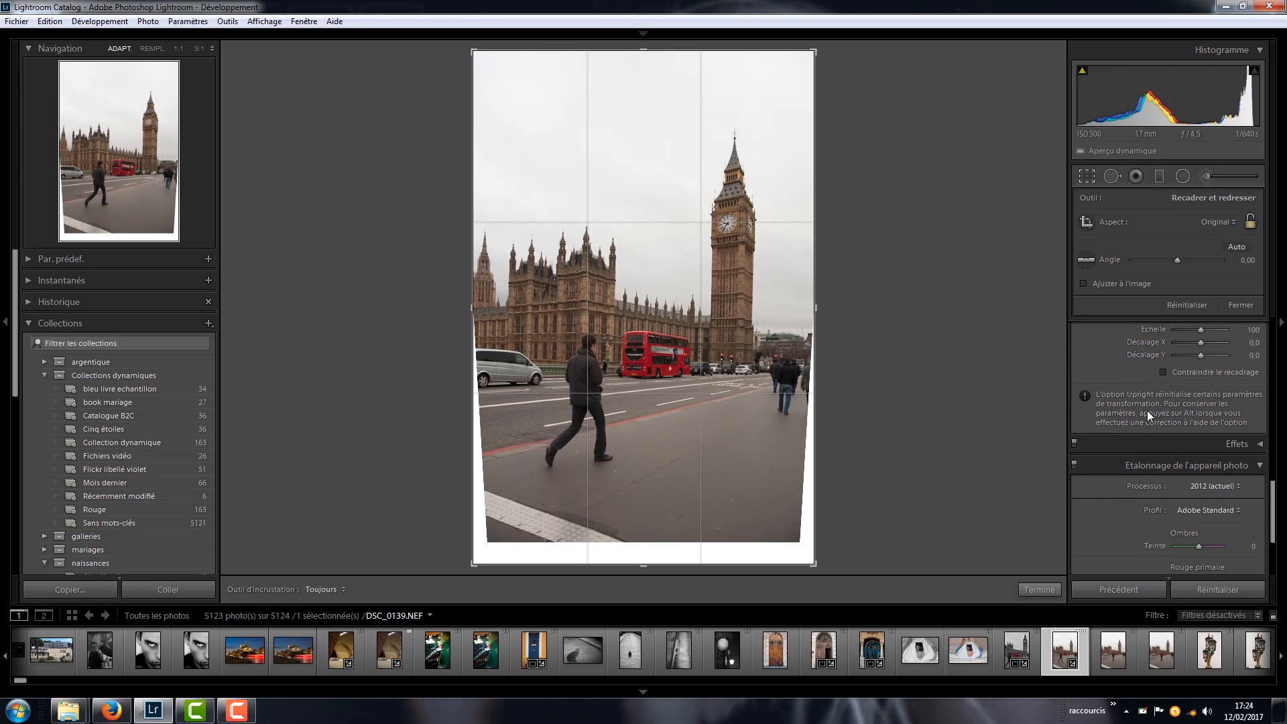
click(1162, 373)
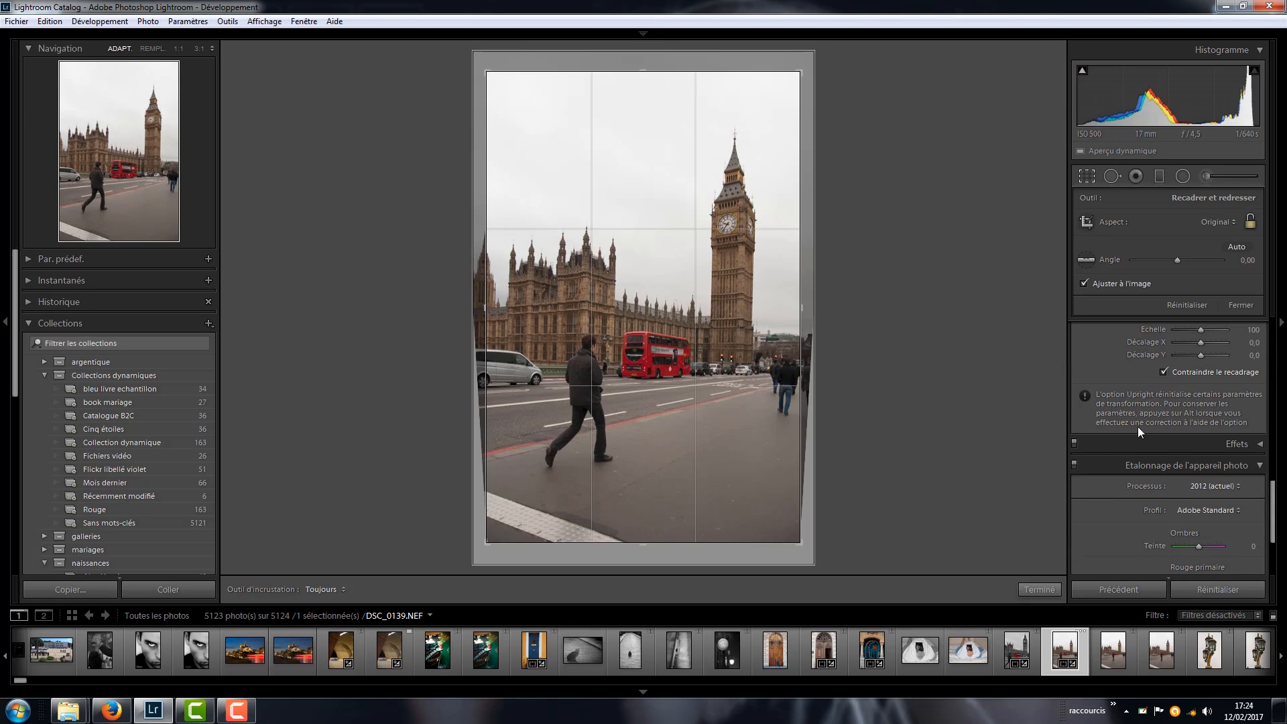
double_click(755, 328)
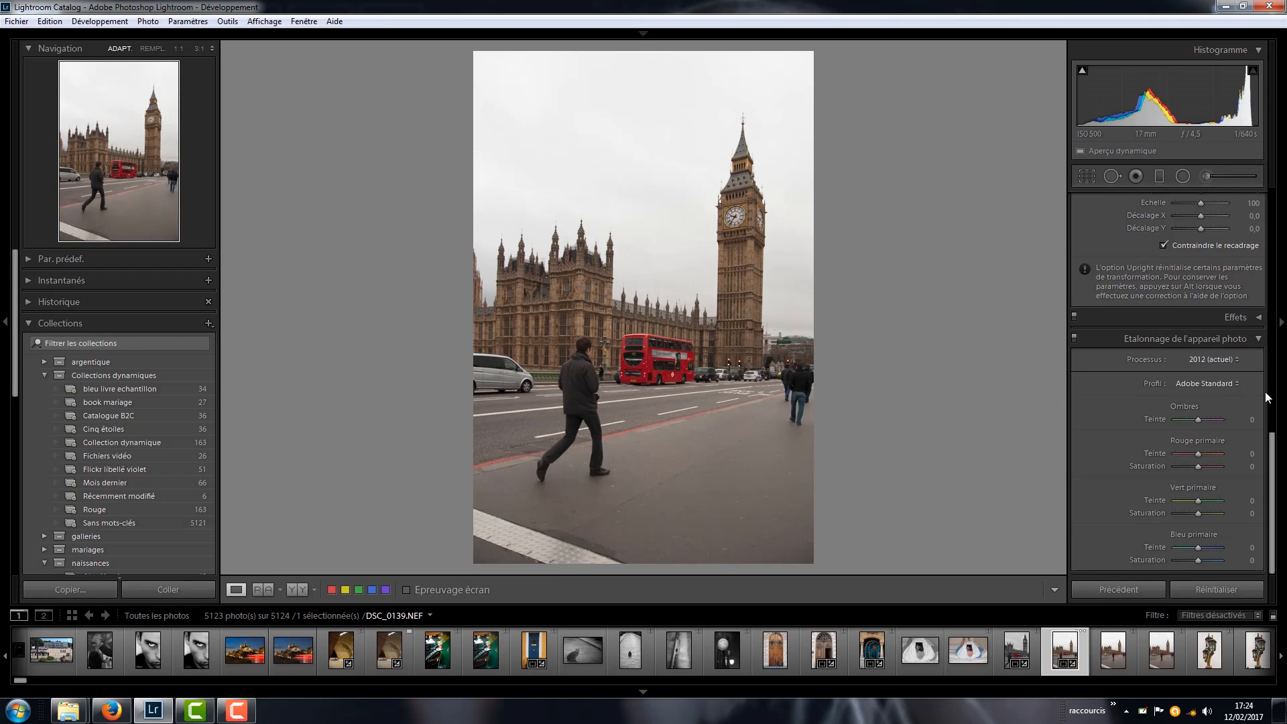
scroll(1106, 351, up, 3)
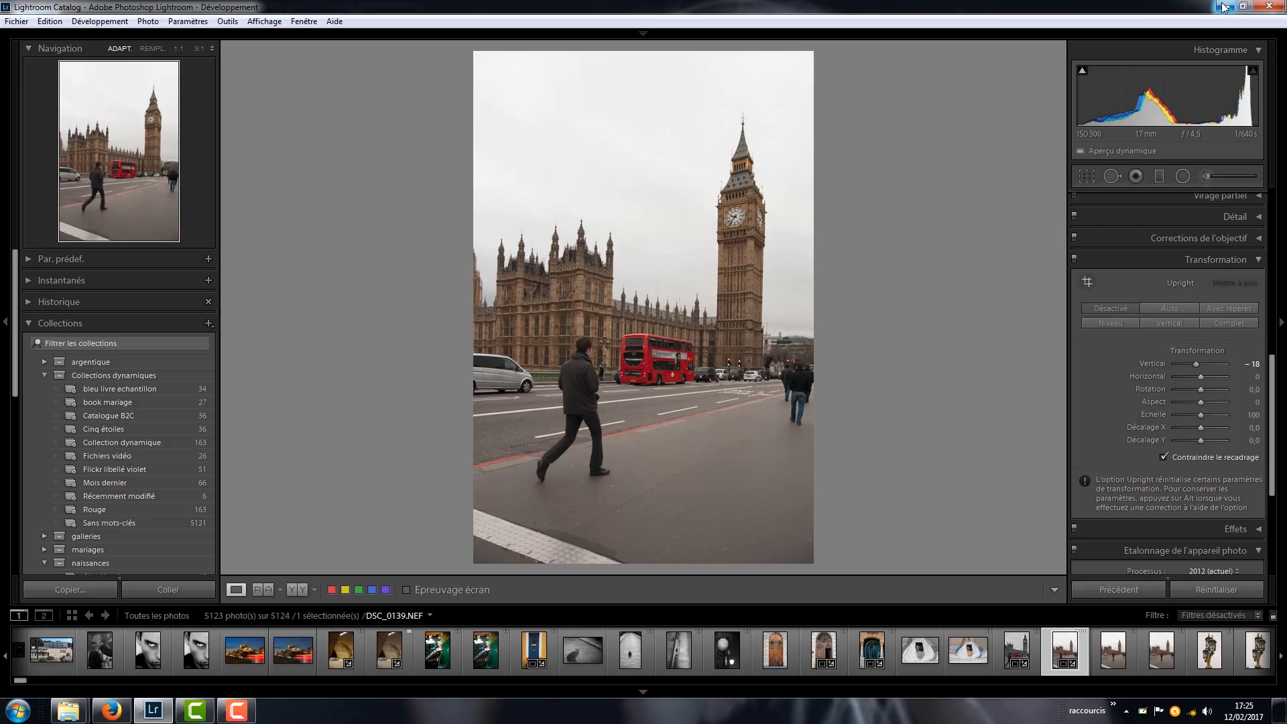
click(1224, 8)
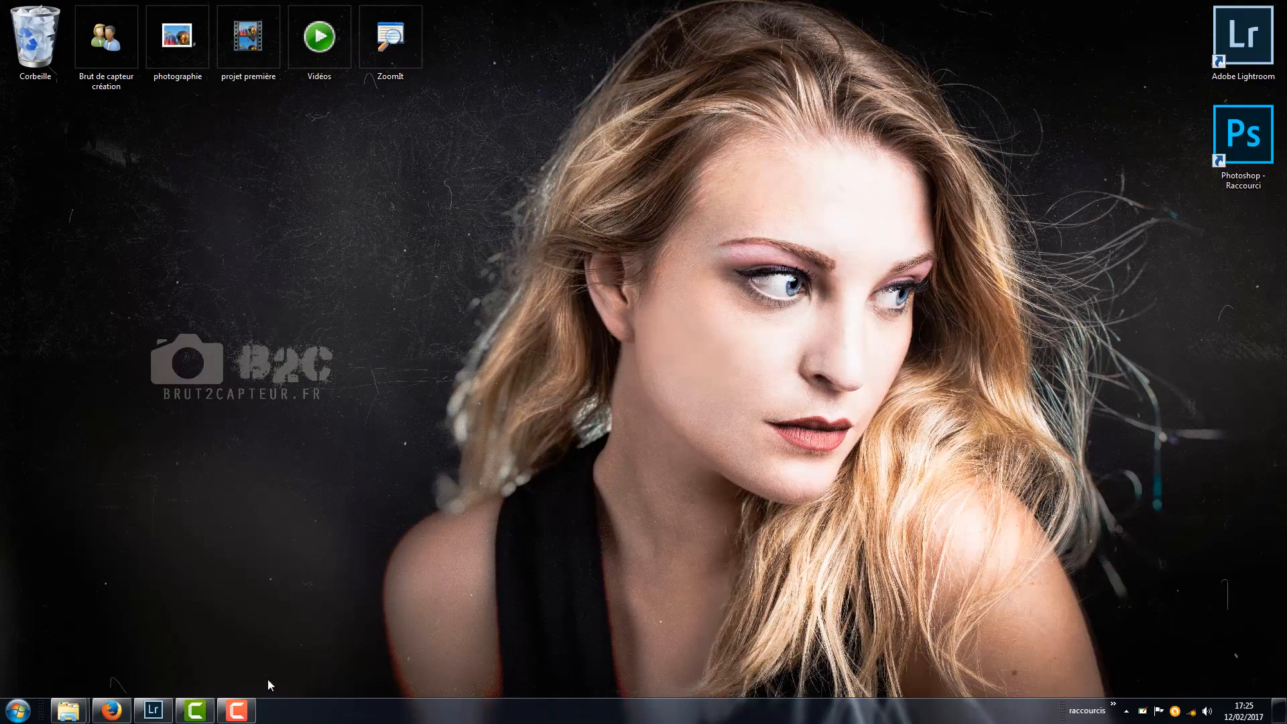
mouse_move(124, 709)
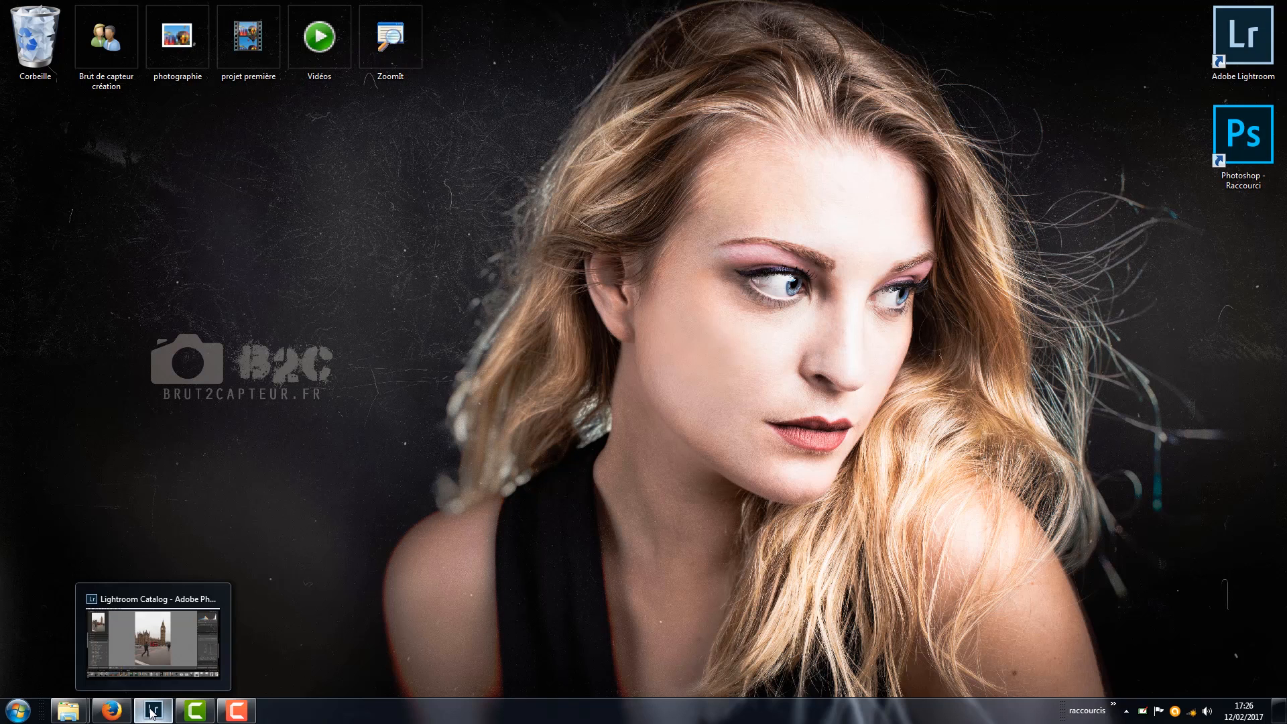
click(153, 710)
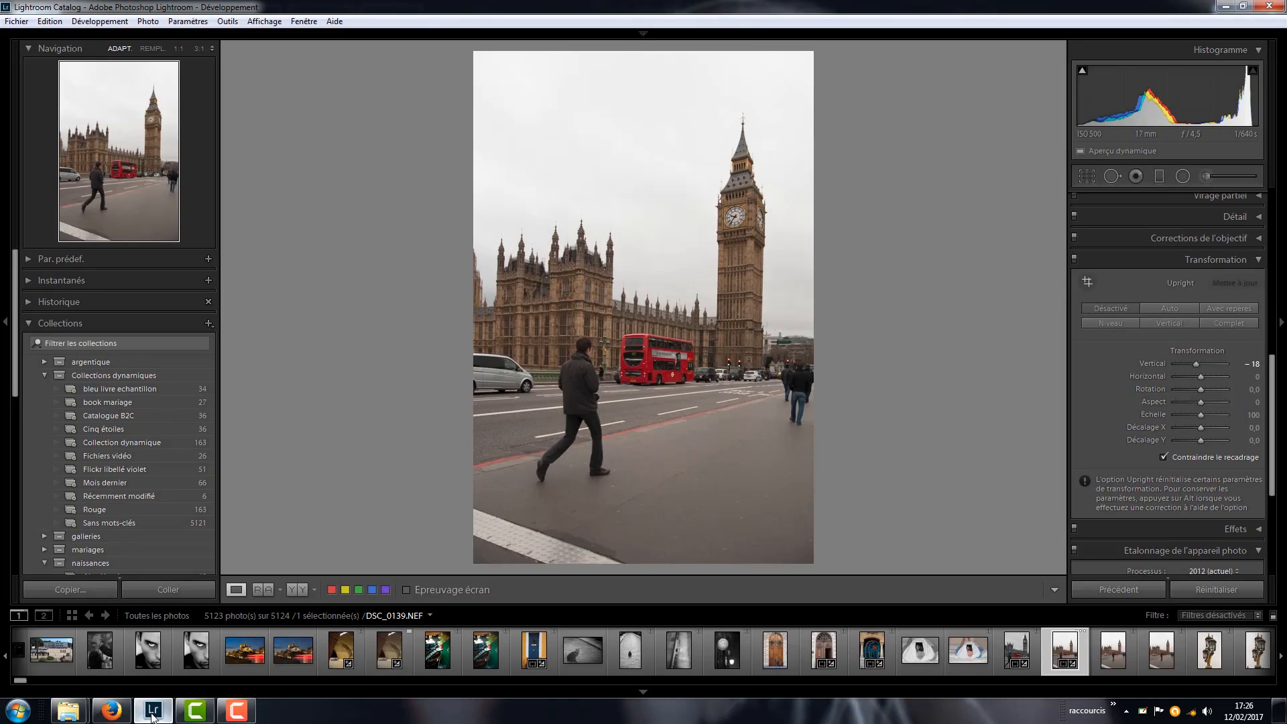
click(153, 712)
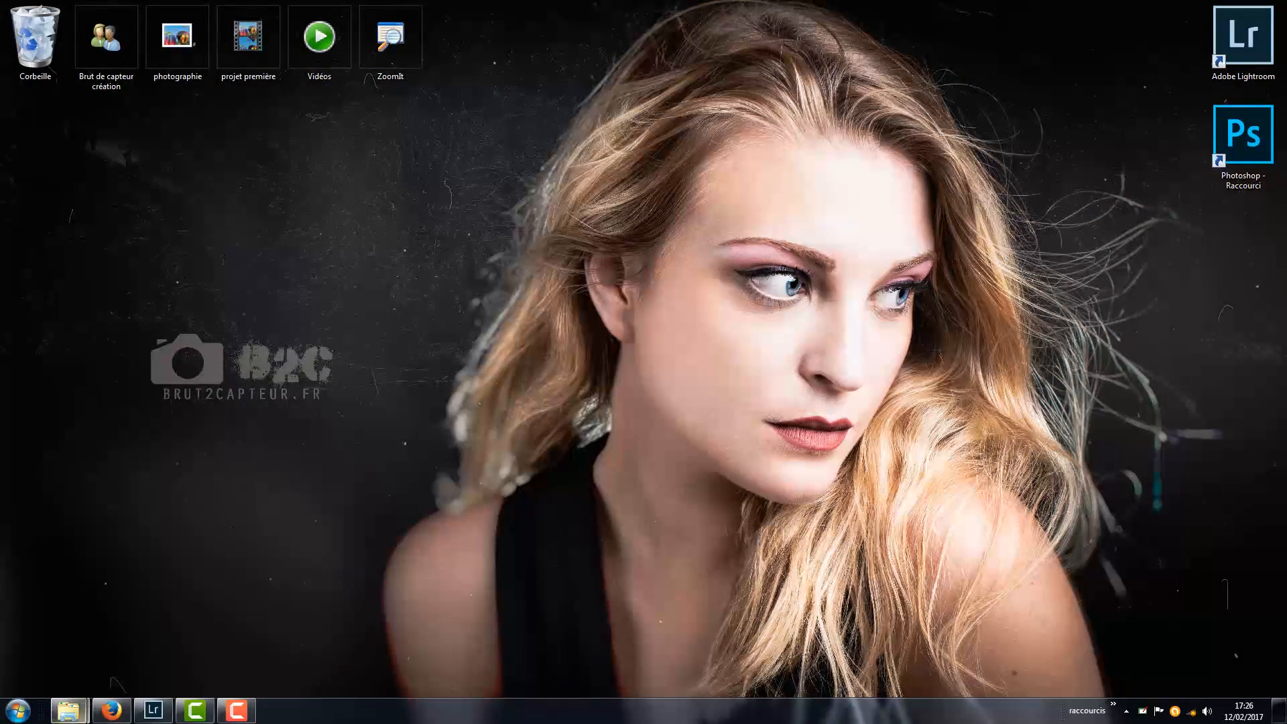
- From Windows Explorer, open 72eb05a0b55cbc1019c17902d563ca07.jpg from the PHOTO PRO folder in Adobe Photoshop CC 2017, keeping its embedded sRGB profile
mouse_move(70, 711)
click(213, 645)
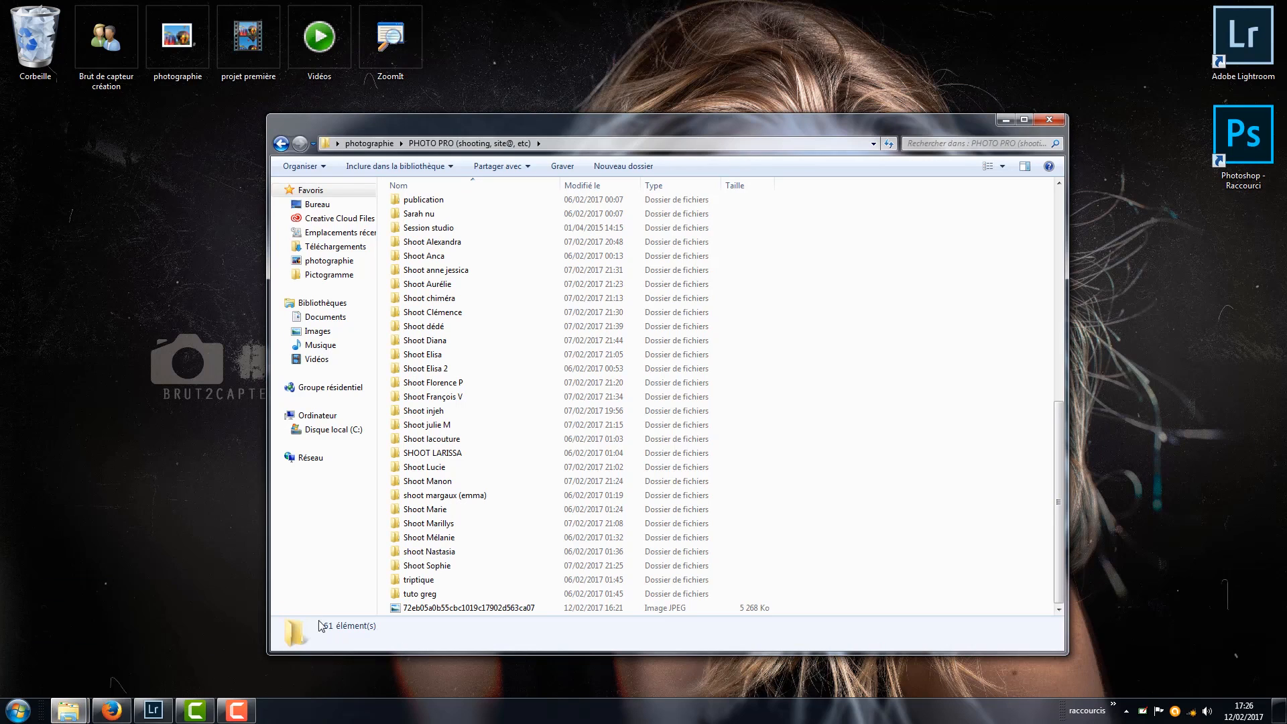
mouse_move(493, 615)
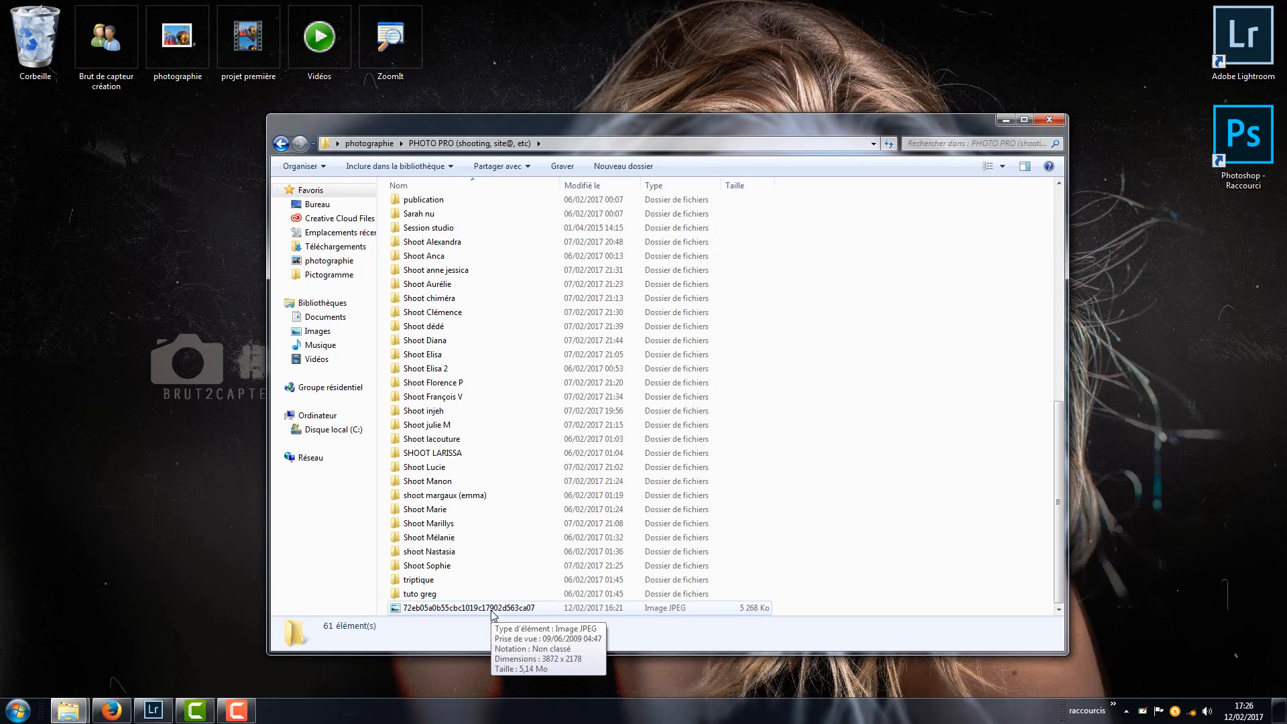
right_click(408, 612)
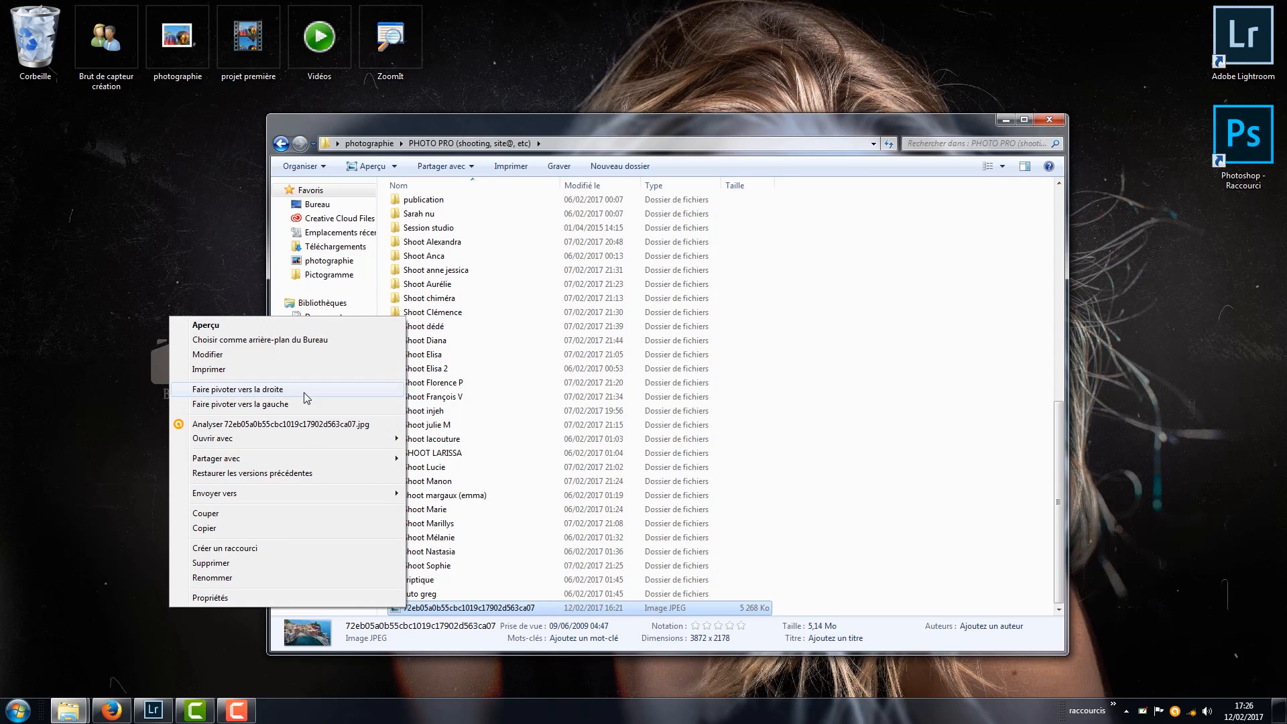
mouse_move(307, 441)
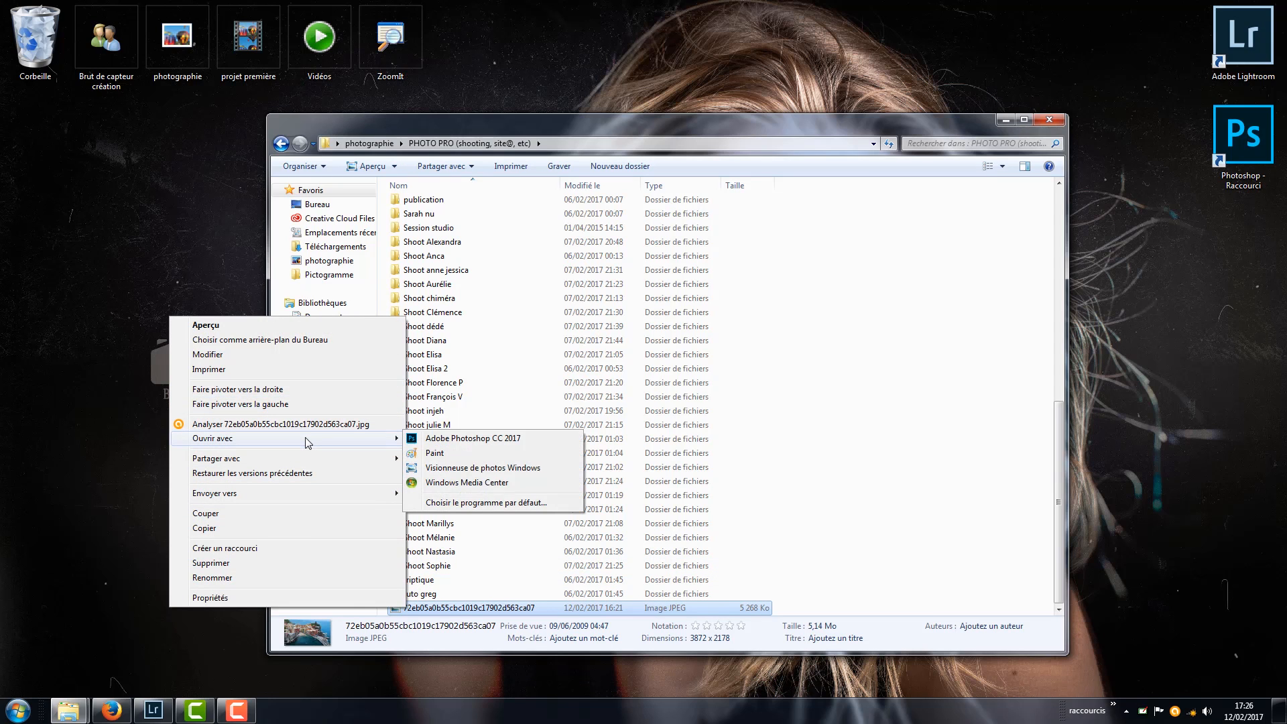
click(419, 442)
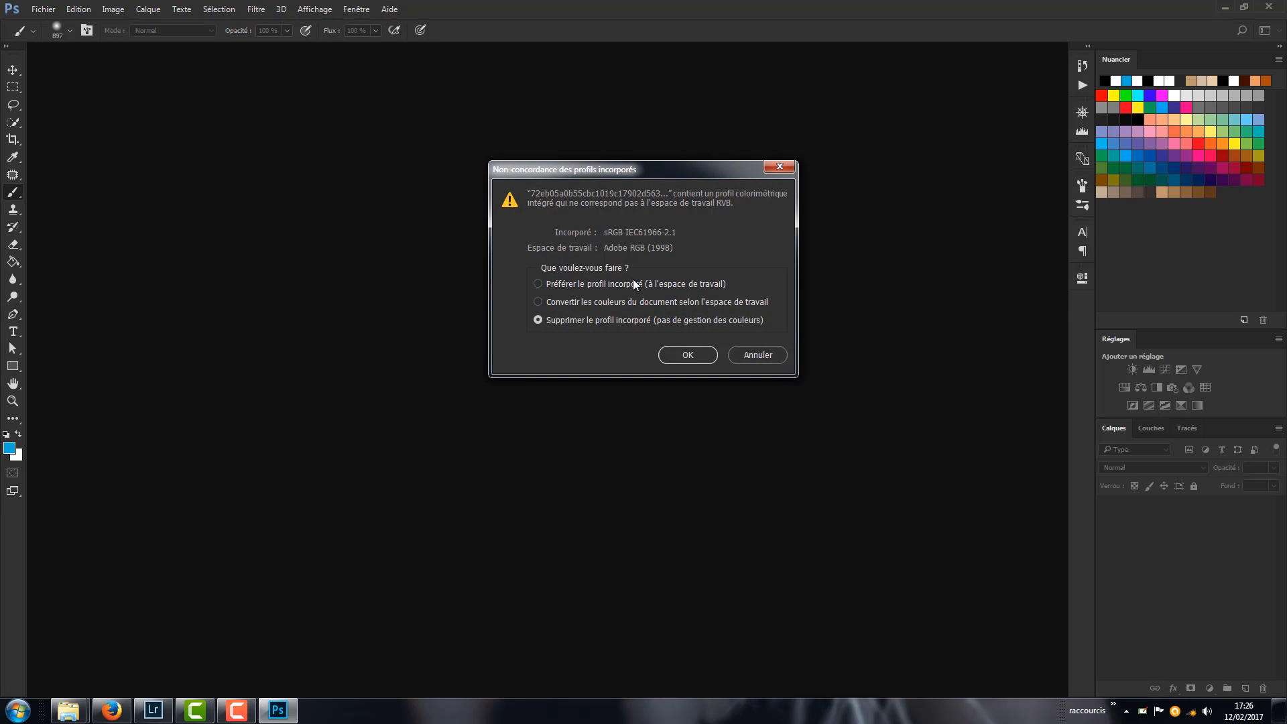
click(633, 283)
click(688, 354)
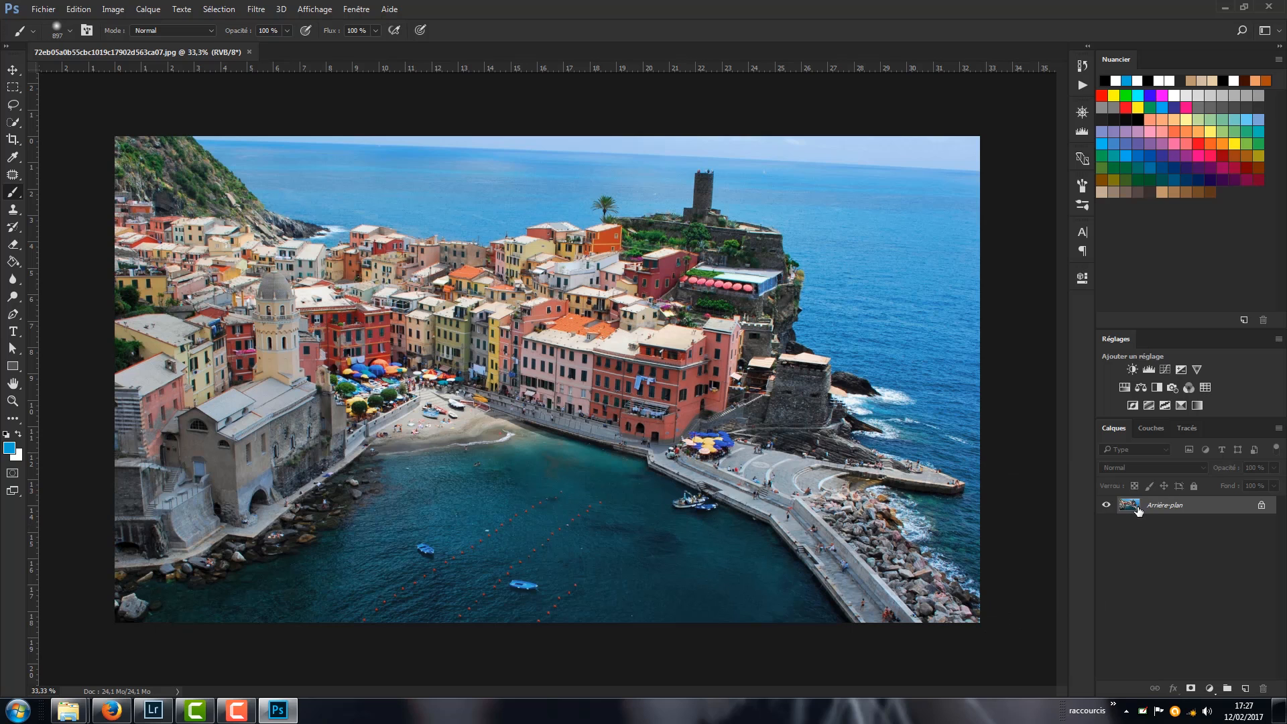
- Duplicate the background layer and apply a Gaussian Blur to the copy with a radius of 12.5 pixels
drag(1136, 507, 1244, 687)
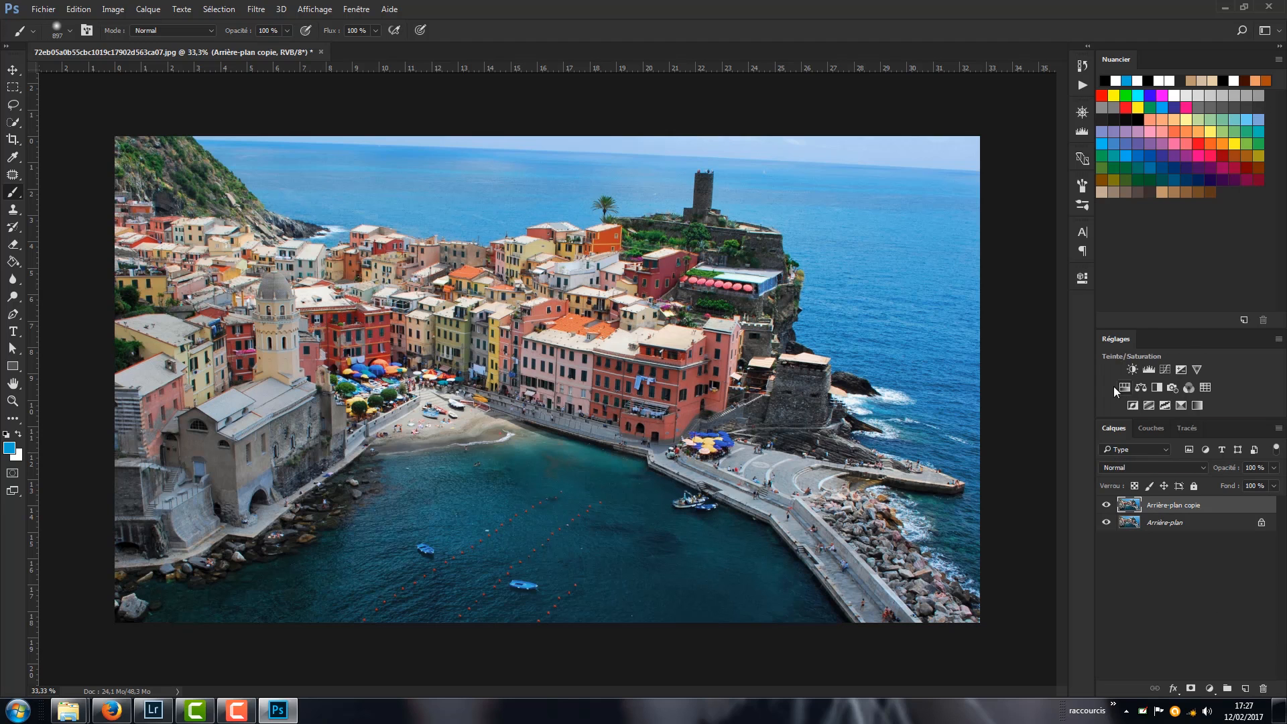
click(257, 9)
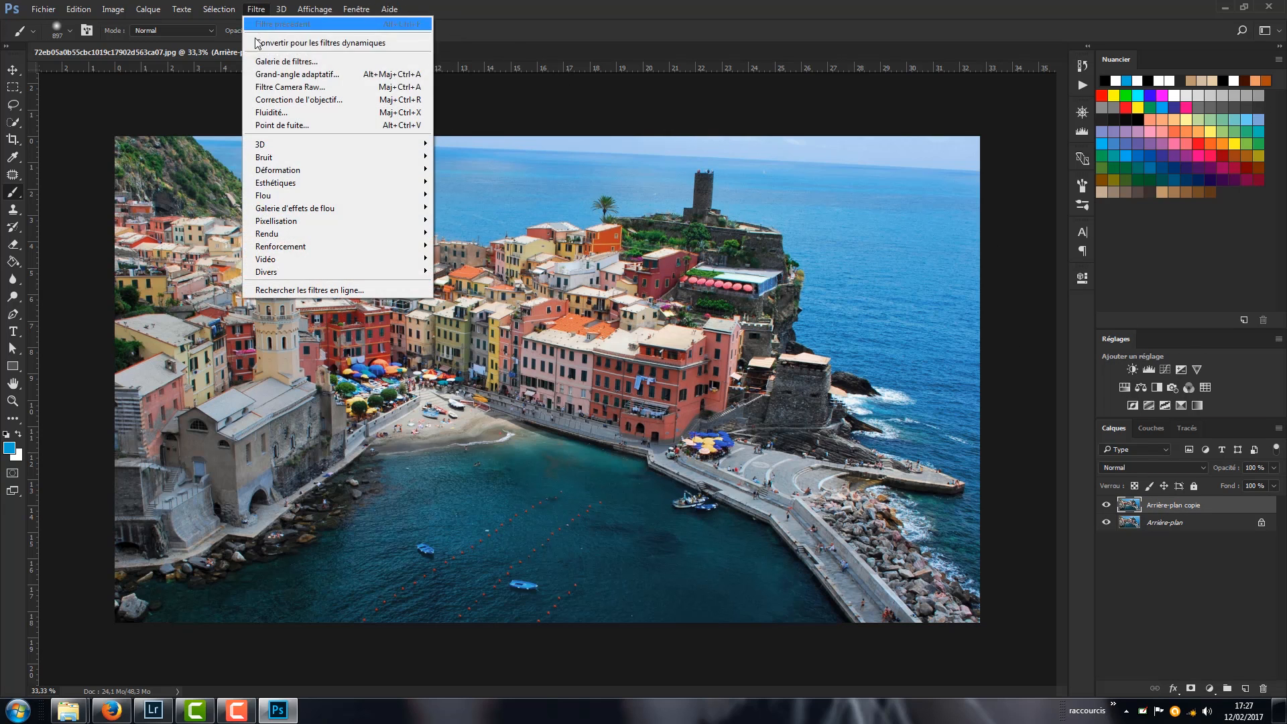
mouse_move(289, 196)
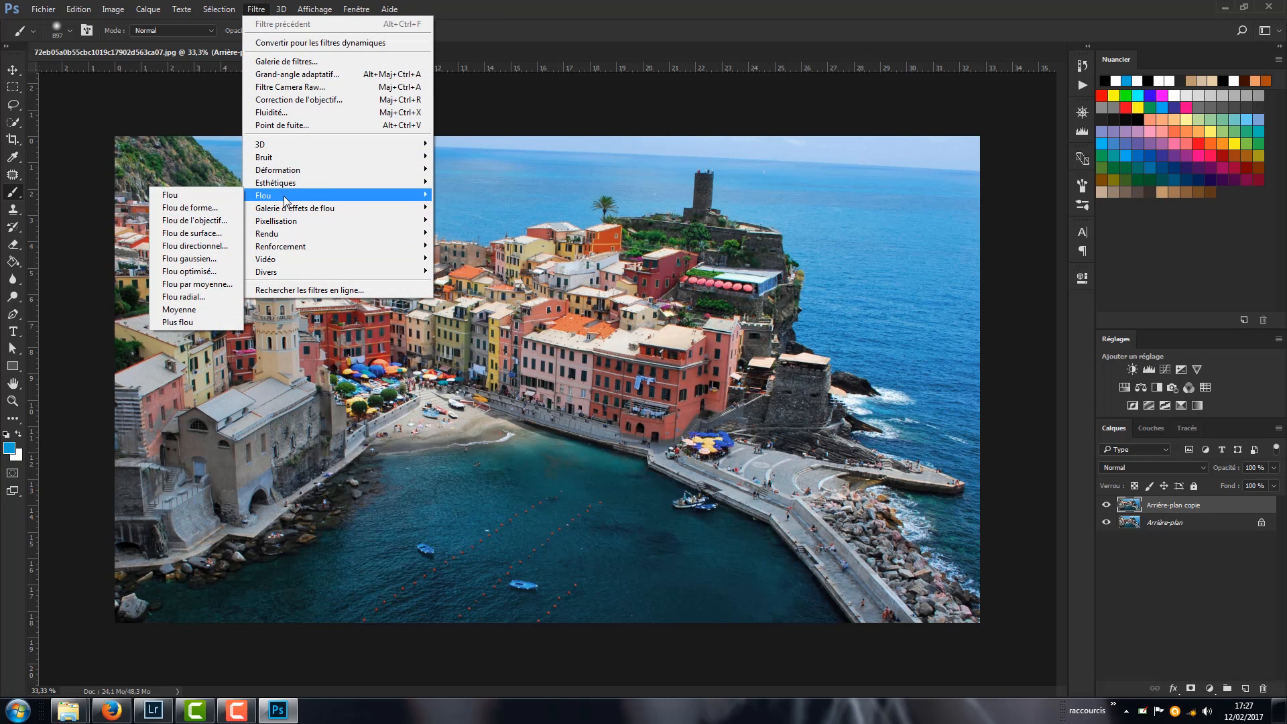
click(202, 260)
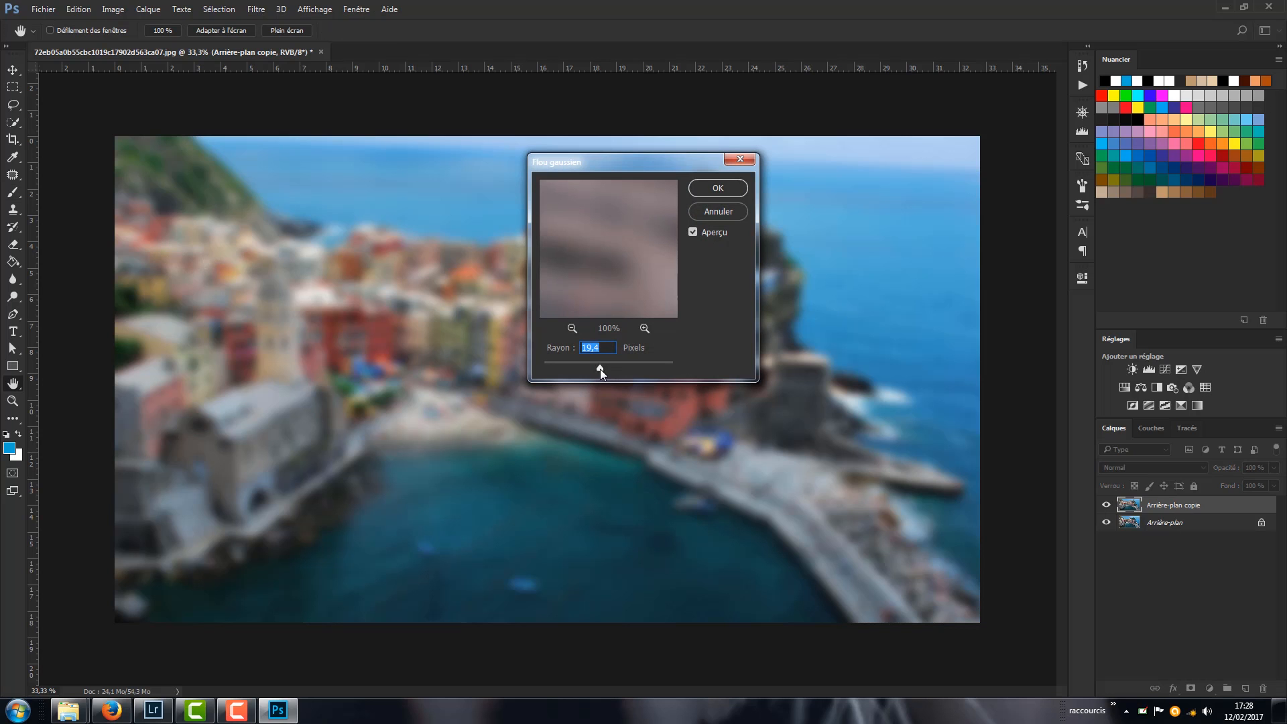
drag(601, 369, 592, 368)
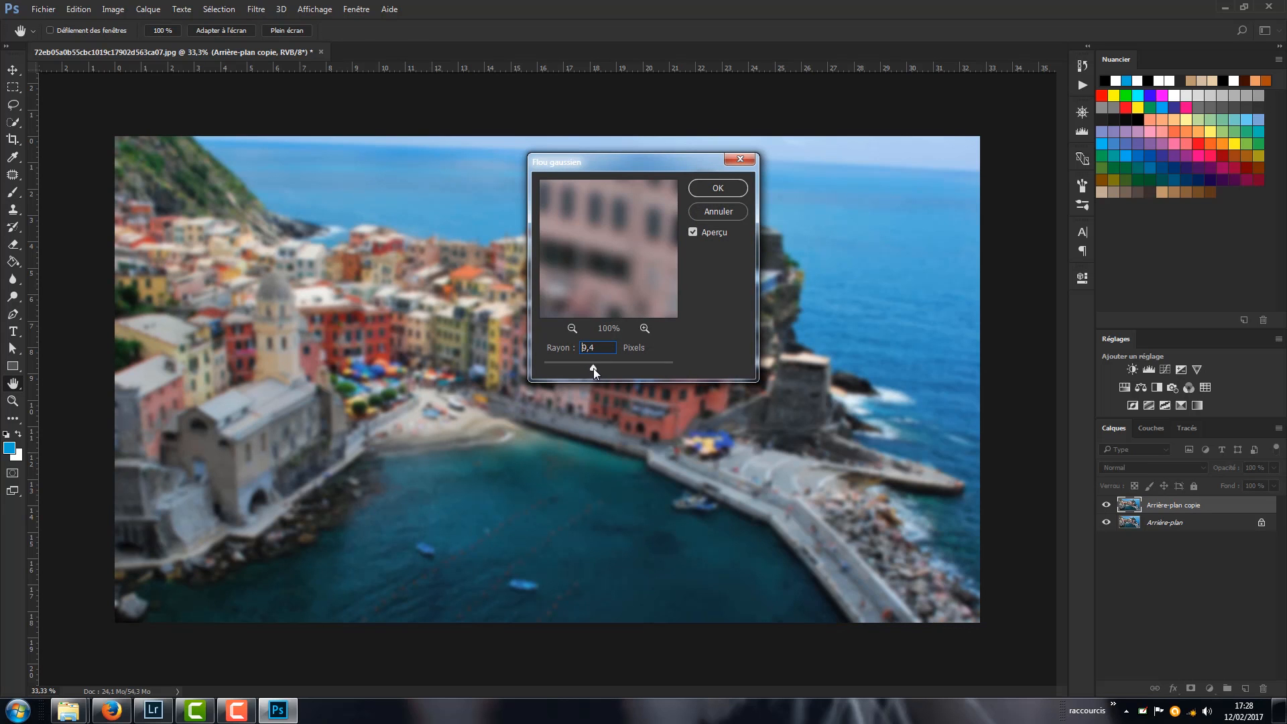
key(Return)
- Add a layer mask to the blurred copy and paint a soft black horizontal band across it to sharpen the harbour-front houses
click(1191, 689)
key(d)
key(b)
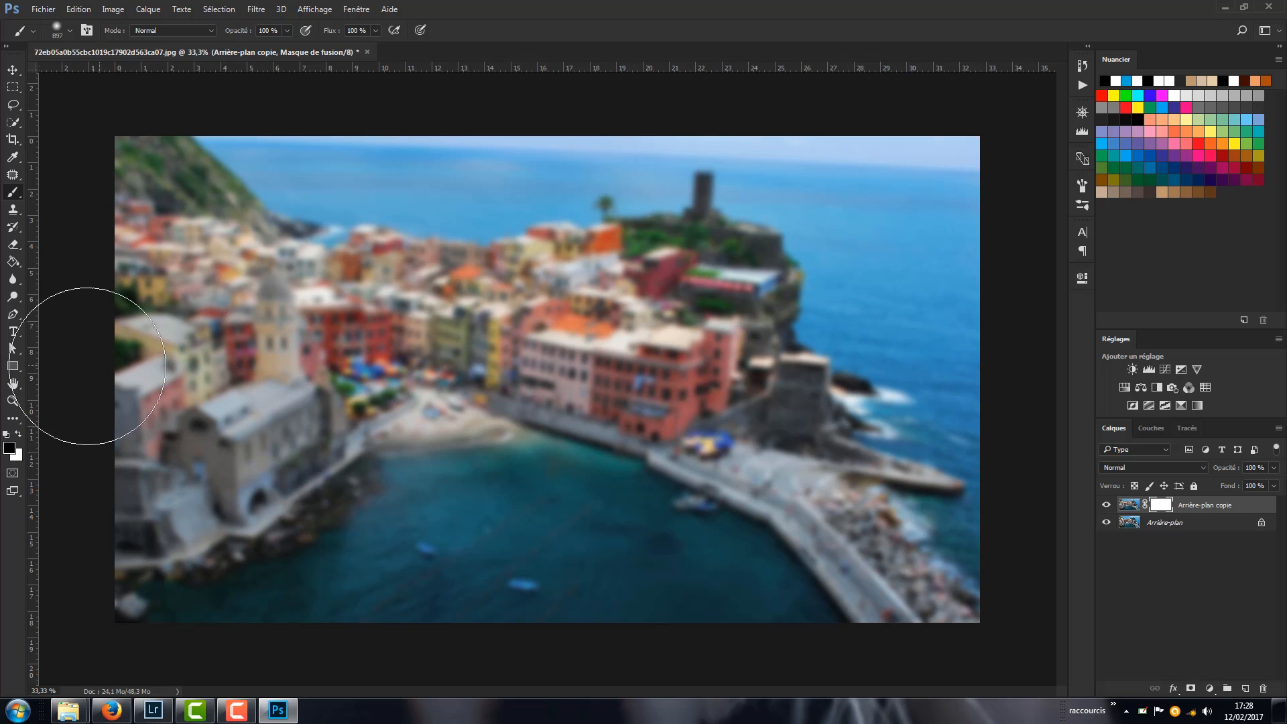
key(ctrl+space)
mouse_move(153, 392)
mouse_down()
mouse_move(142, 380)
mouse_move(960, 385)
mouse_up()
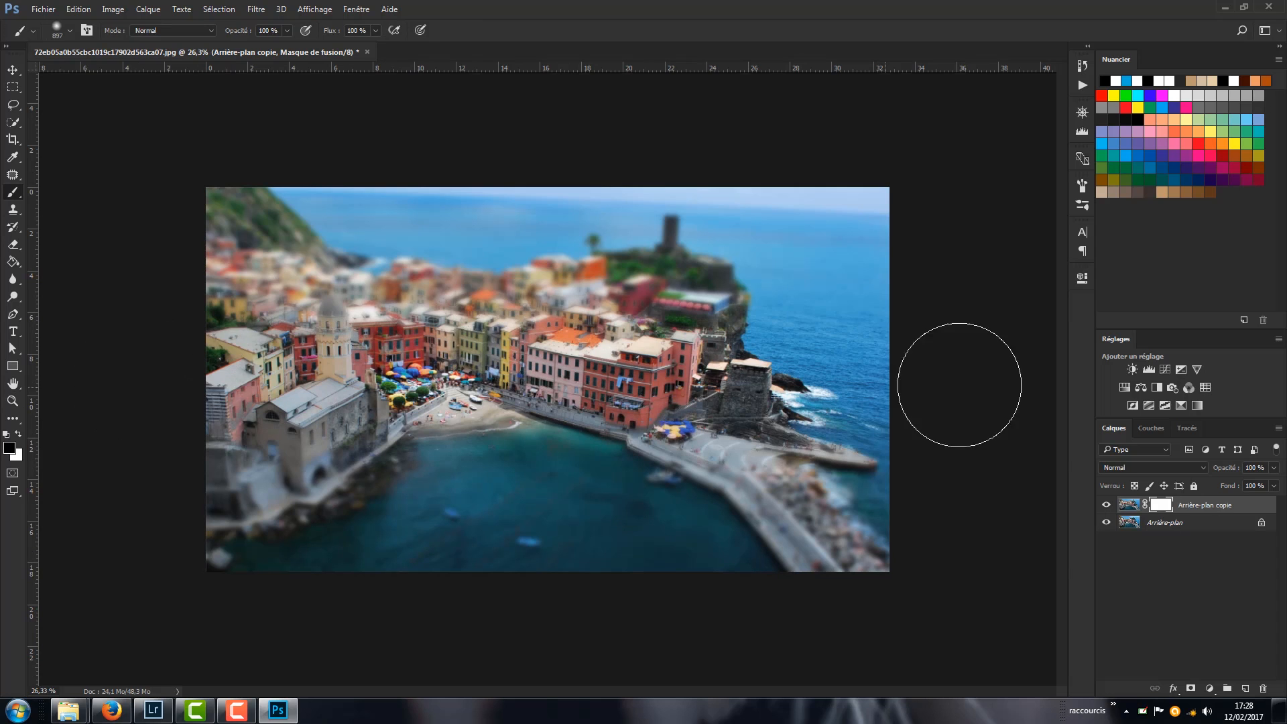
- Examine the transition between sharp and blurred areas up close, and display the blurred copy's mask on its own
key(ctrl+space)
drag(456, 403, 489, 407)
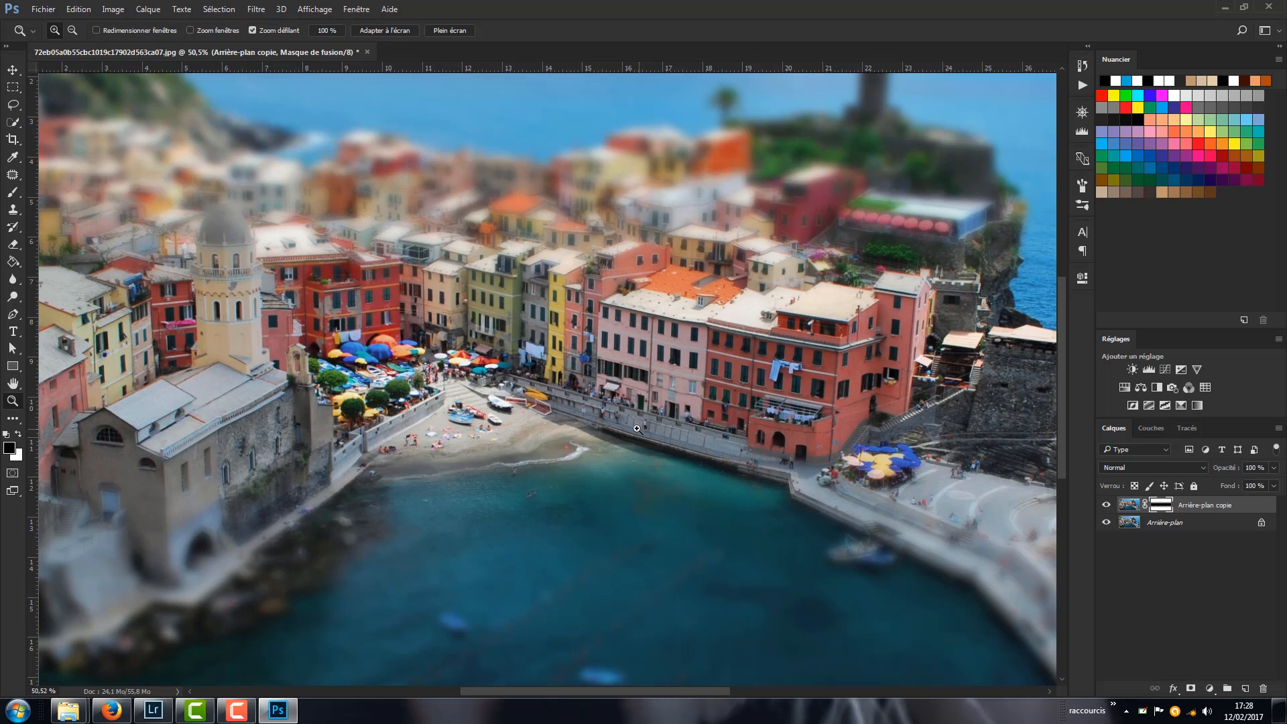
drag(618, 400, 579, 400)
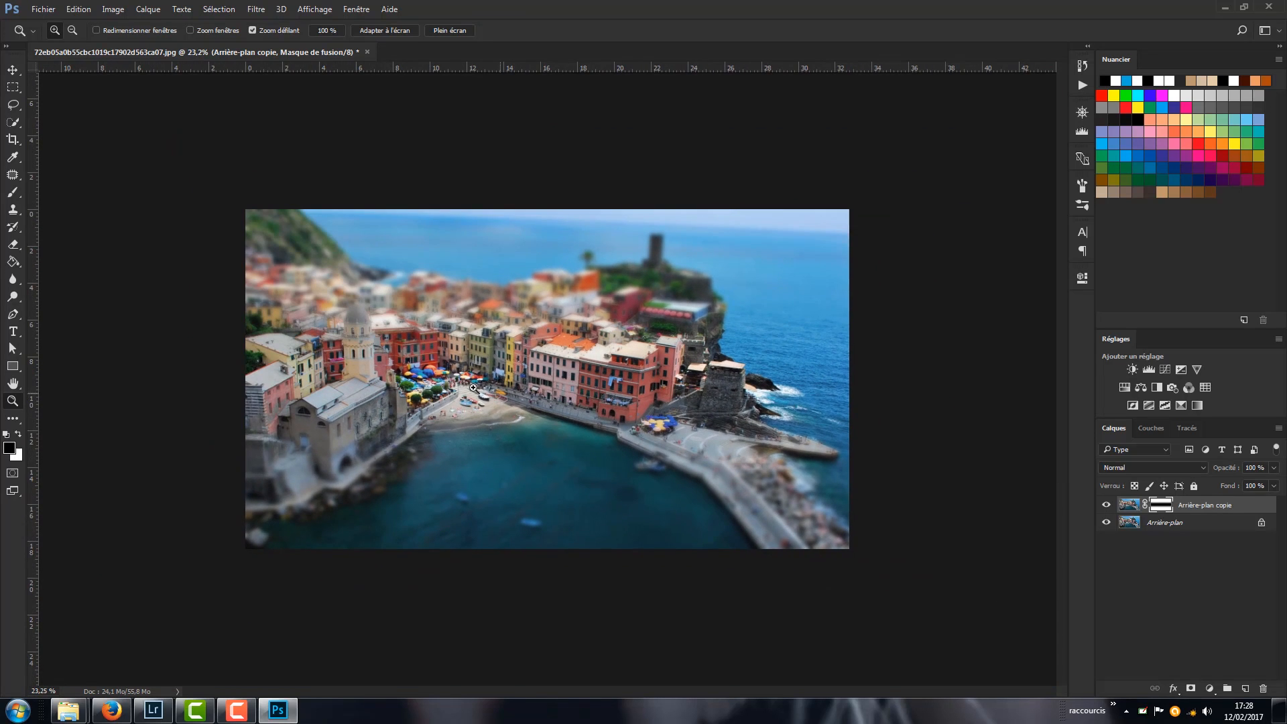
drag(430, 379, 435, 379)
key(b)
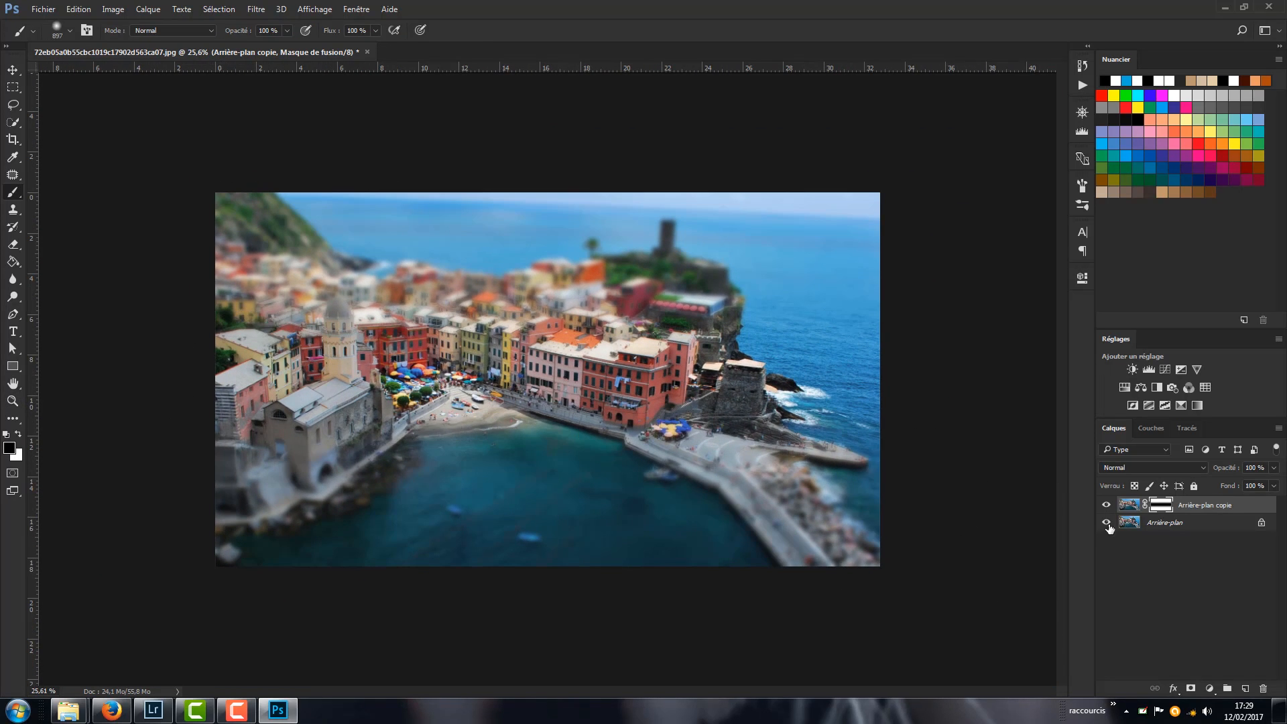
alt+click(1161, 508)
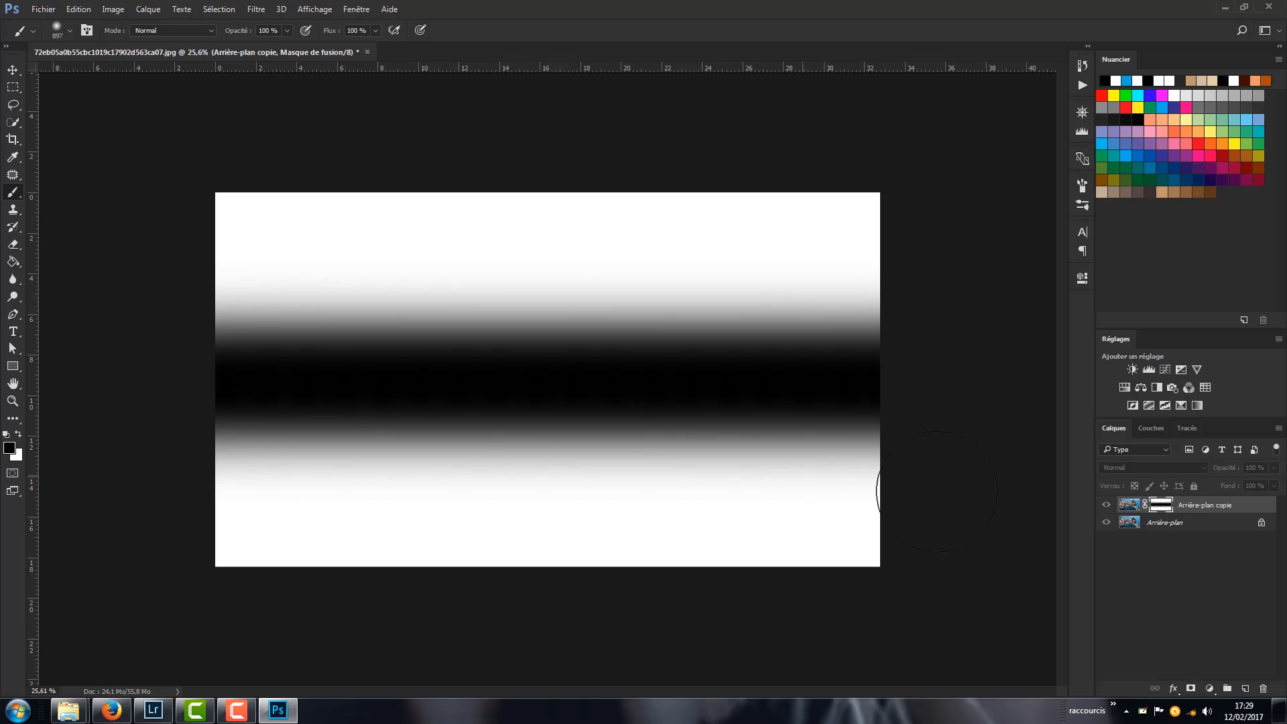
- Try painting a soft white spot over the sea on the copy's image instead of its mask, and undo it
click(1126, 506)
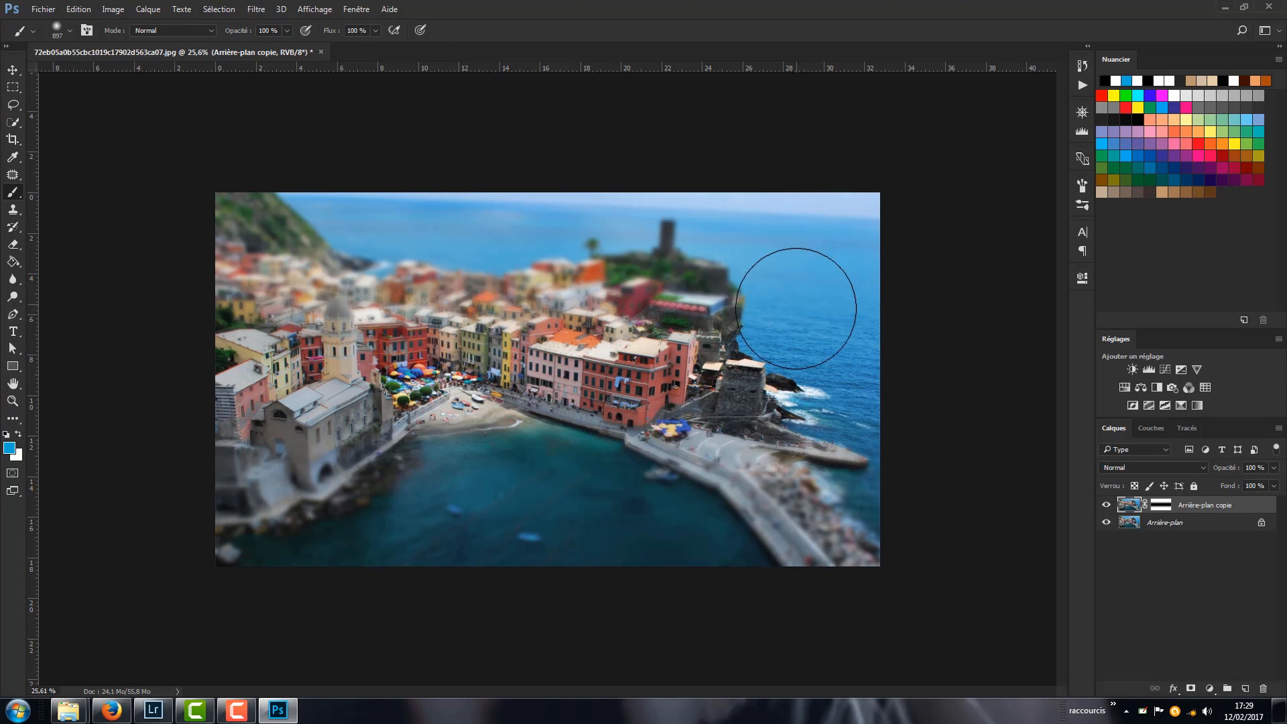
key(x)
key(d)
key(x)
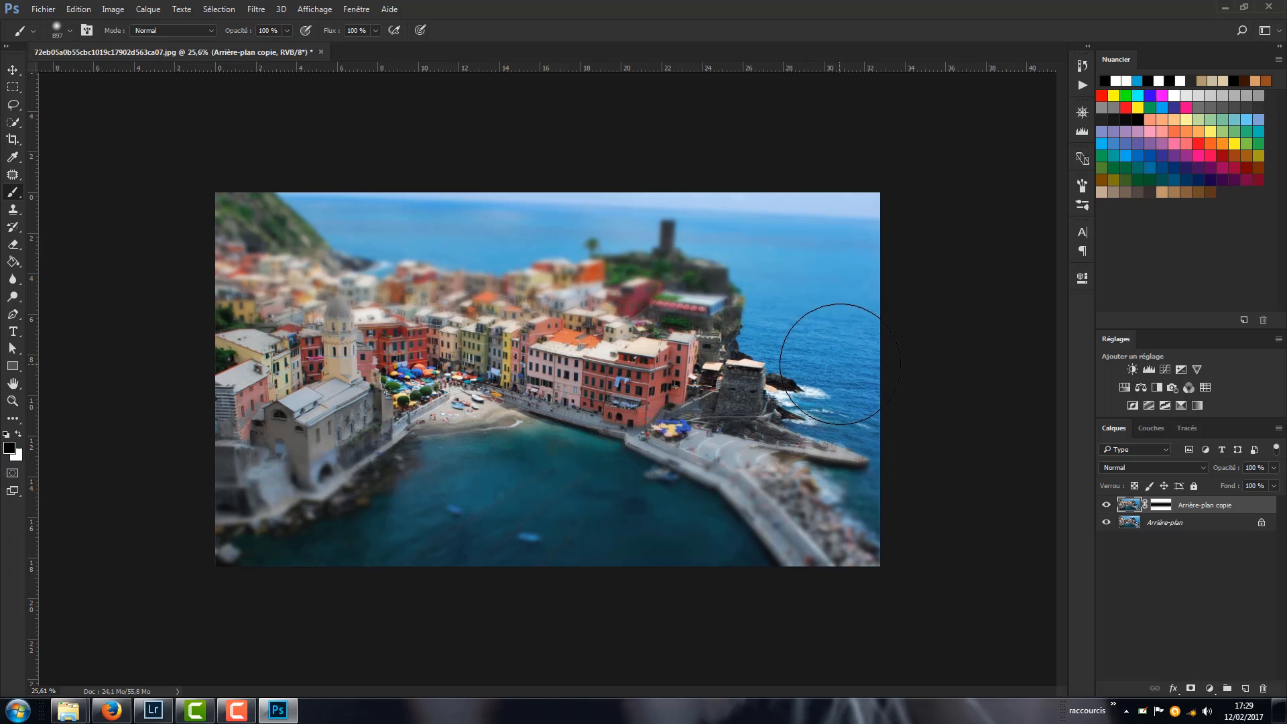
click(834, 288)
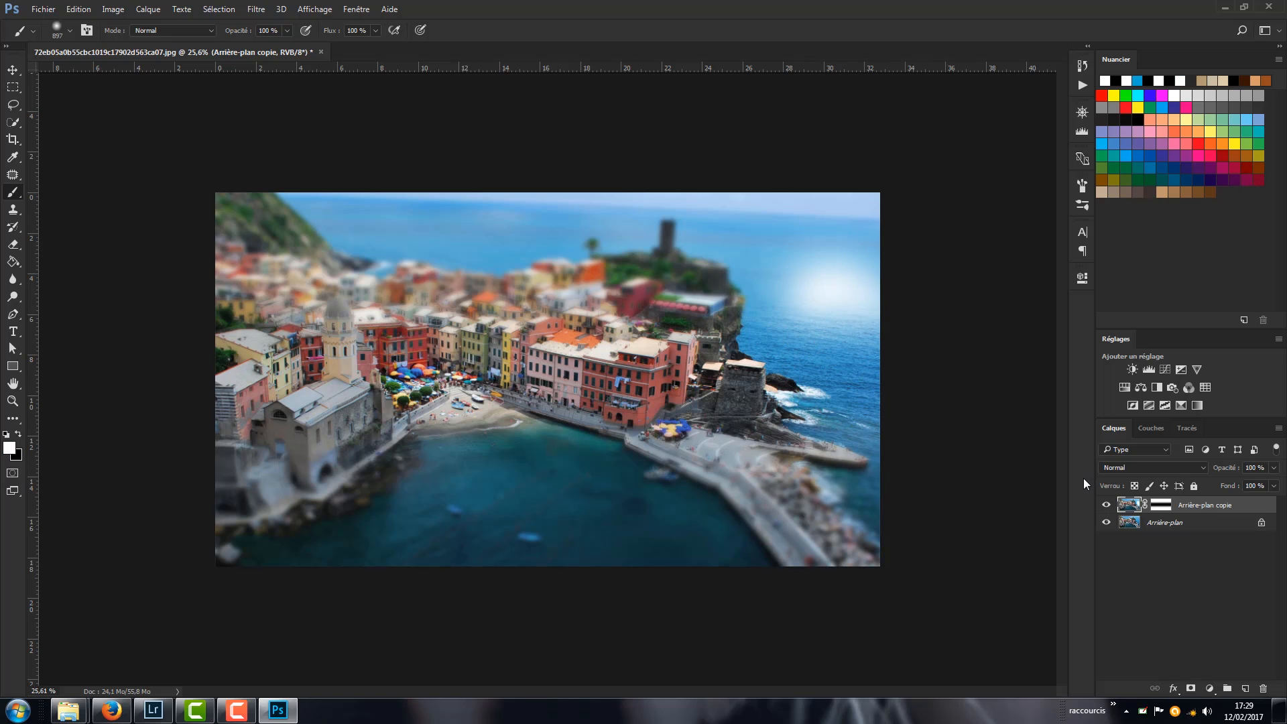
key(ctrl+alt+z)
key(ctrl+alt+z)
- Paint white on the copy's mask at both ends of the sharp band, blurring the eastern rocks and the westernmost houses
key(x)
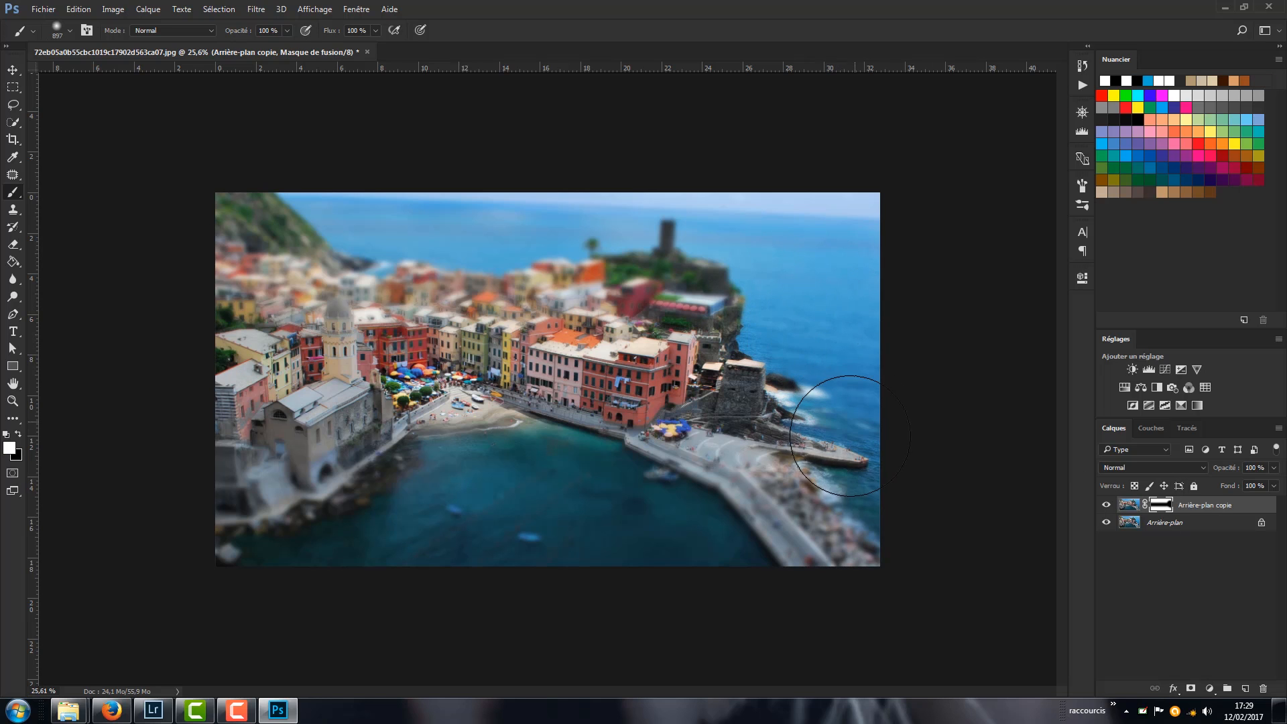
mouse_move(821, 385)
mouse_down()
mouse_move(817, 418)
mouse_move(782, 395)
mouse_move(751, 327)
mouse_move(785, 359)
mouse_up()
mouse_move(178, 293)
mouse_down()
mouse_move(177, 339)
mouse_move(217, 339)
mouse_move(215, 402)
mouse_up()
scroll(463, 295, up, 3)
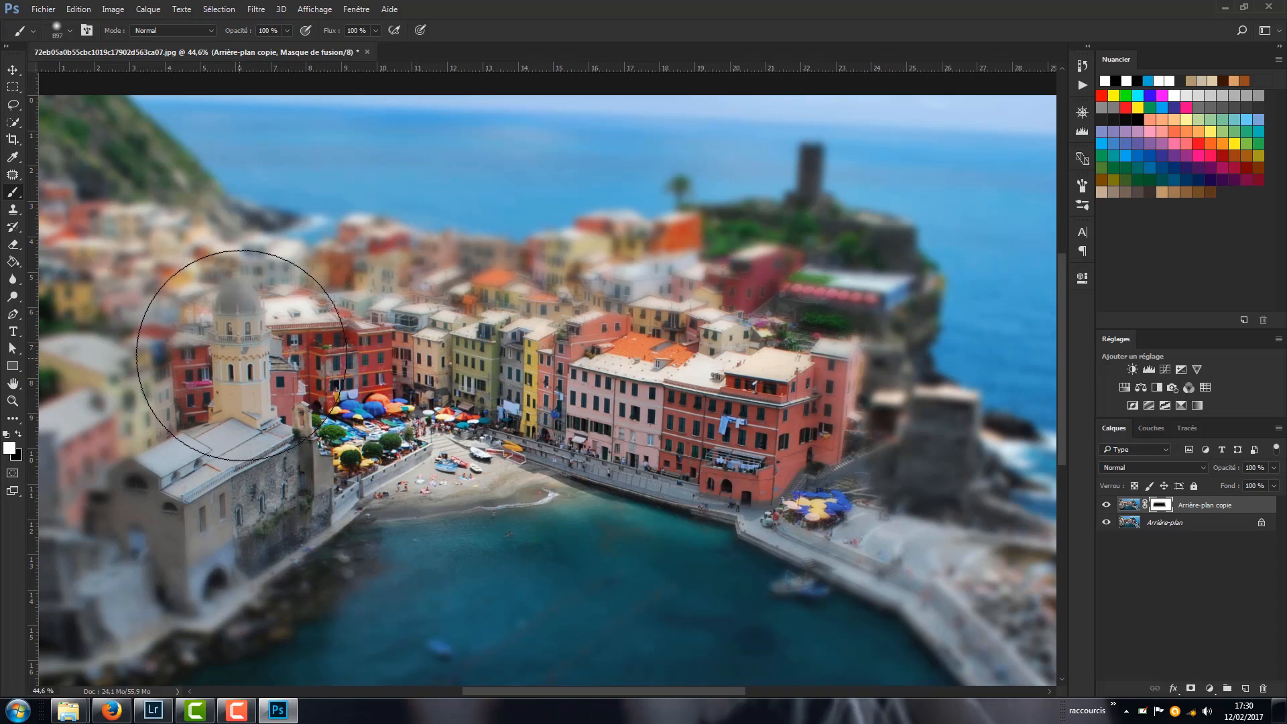
key(z)
mouse_move(401, 368)
mouse_down()
mouse_move(328, 375)
mouse_move(398, 382)
mouse_up()
key(b)
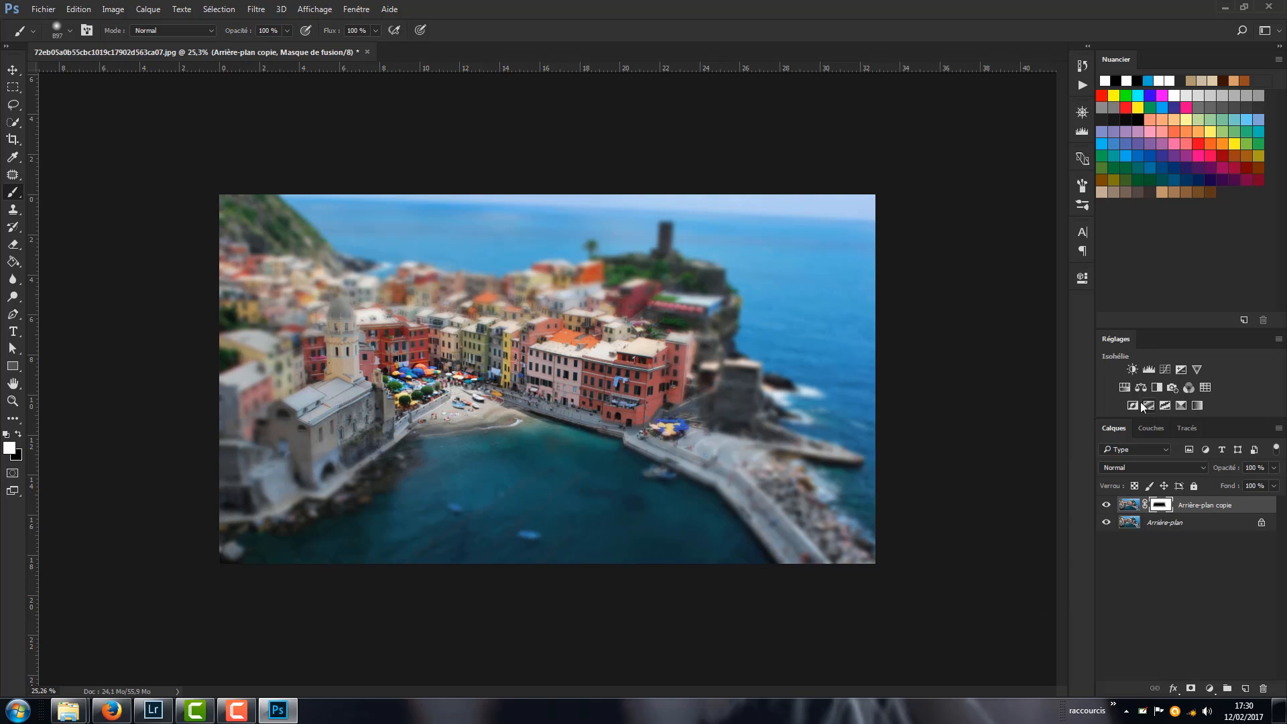
- Add a Hue/Saturation adjustment layer on top with Saturation set to +13
click(1125, 389)
drag(967, 390, 970, 390)
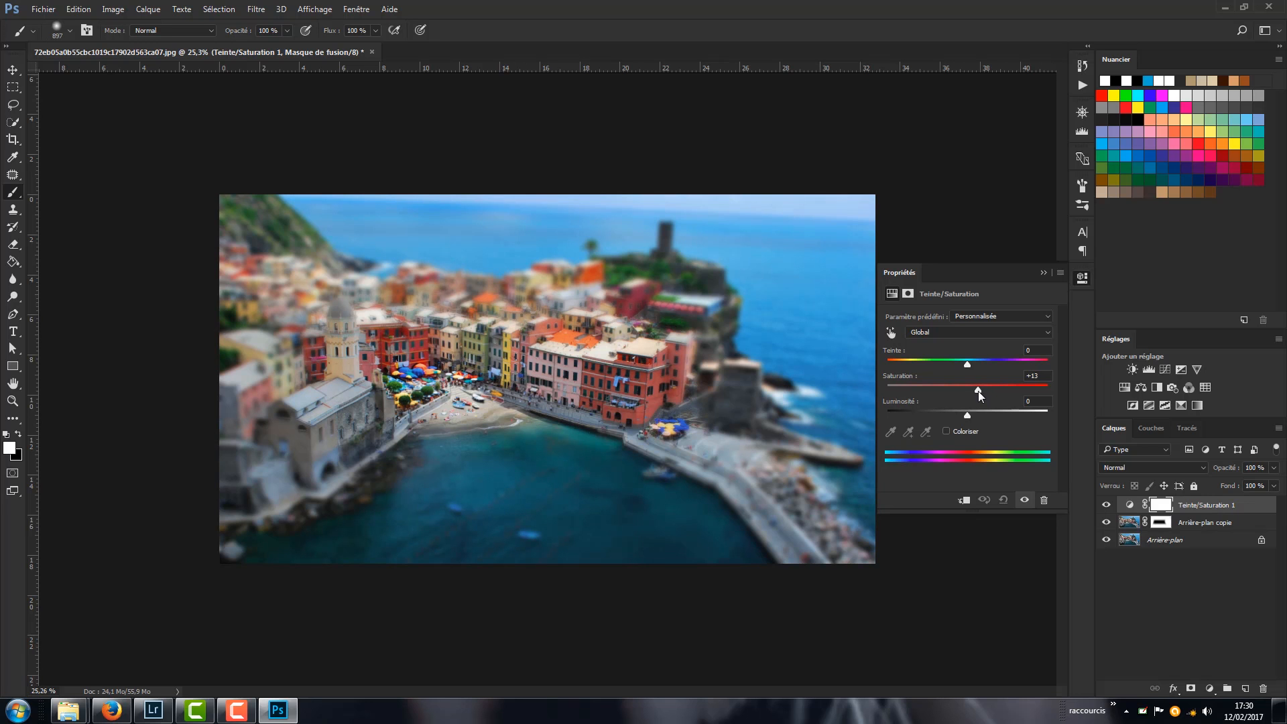
click(1043, 272)
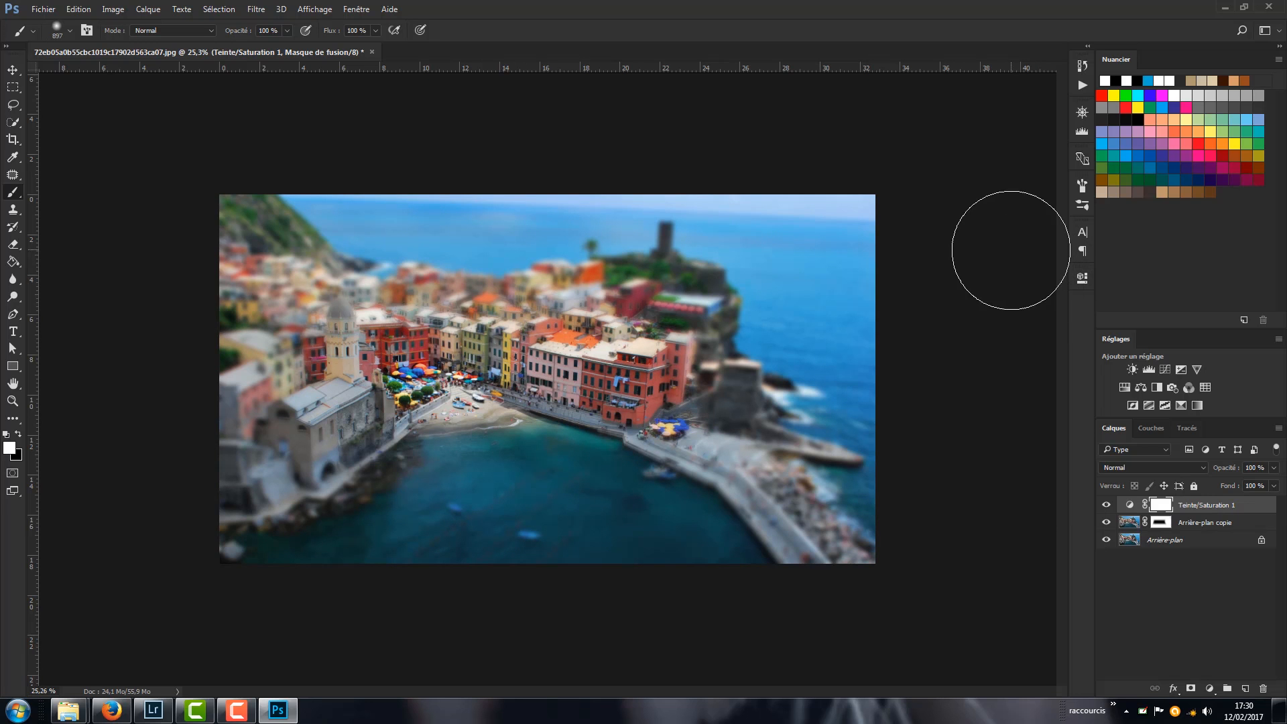
- Lower the brush opacity to 26% and paint black on the copy's mask to partly restore sharpness in the houses around the sharp zone
key(f)
key(f)
scroll(848, 399, up, 4)
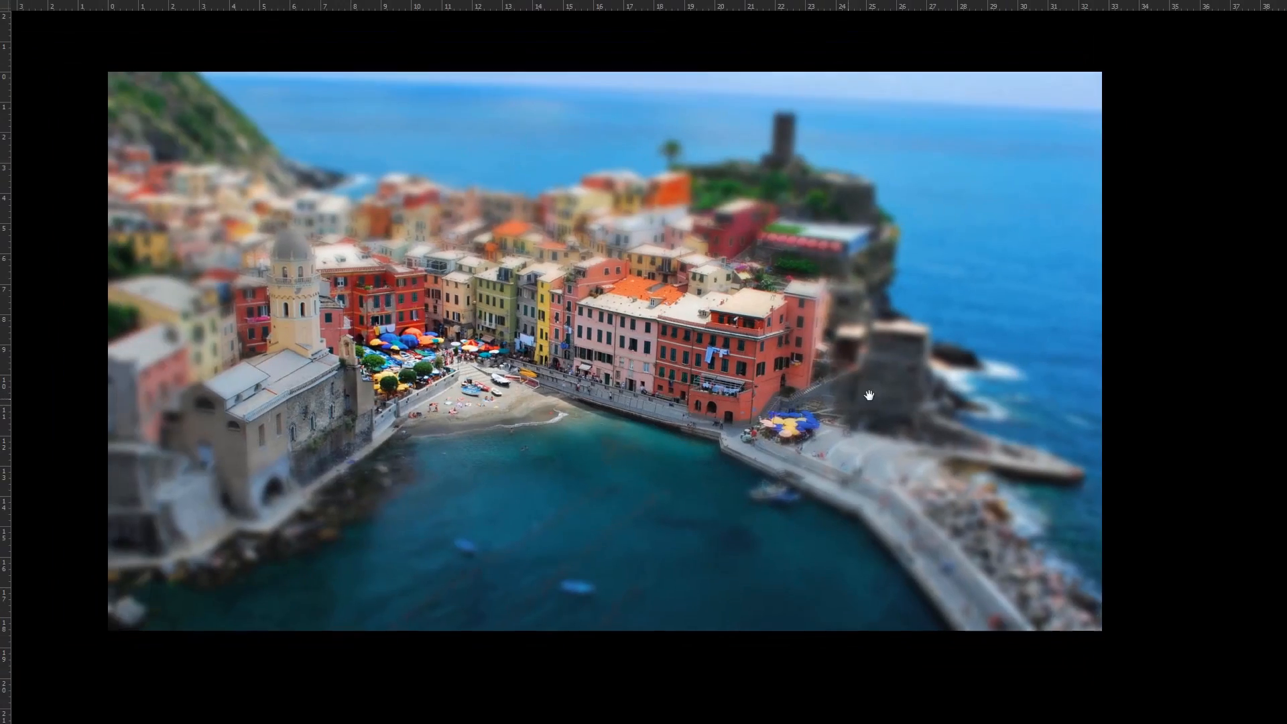
drag(870, 396, 914, 398)
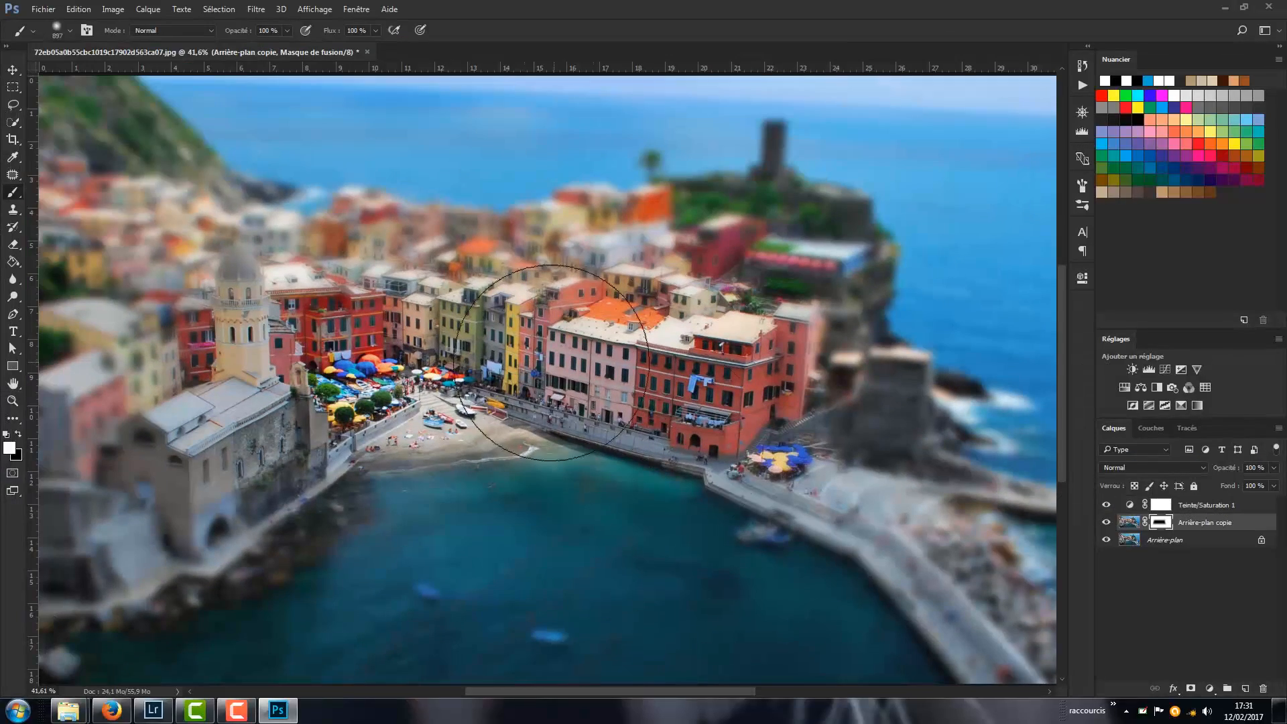
drag(287, 30, 243, 52)
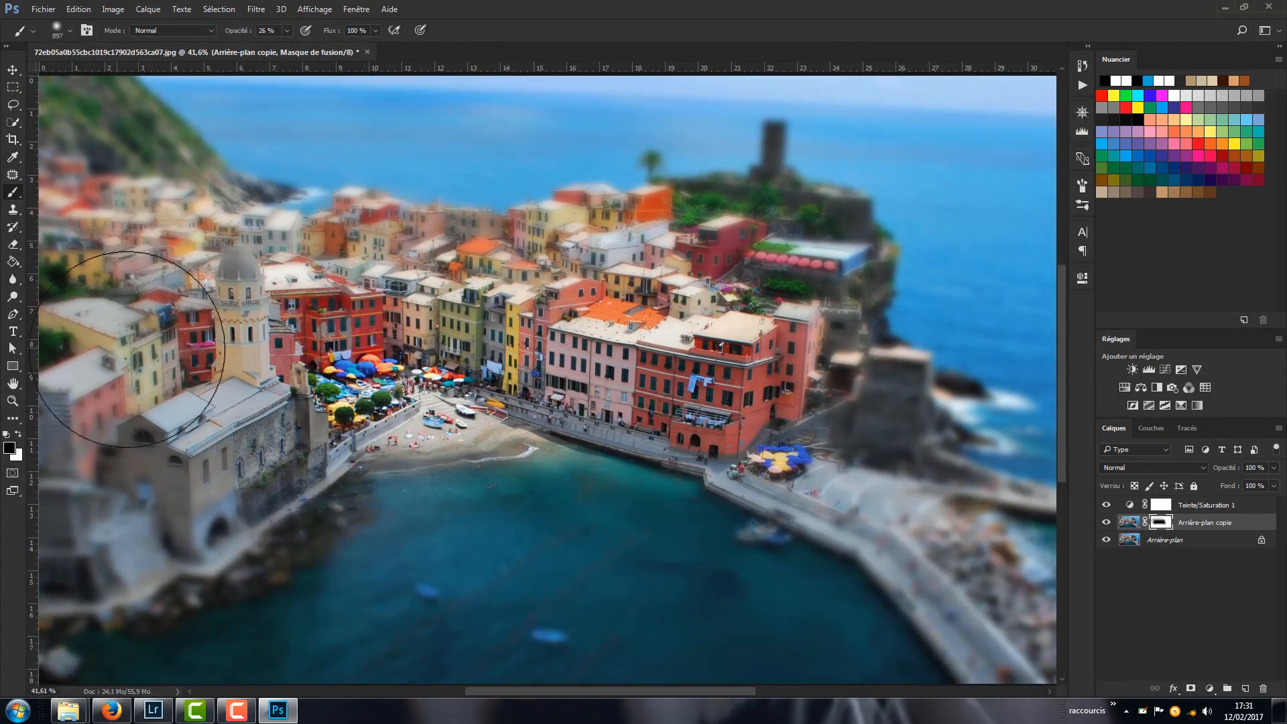
key(ctrl+minus)
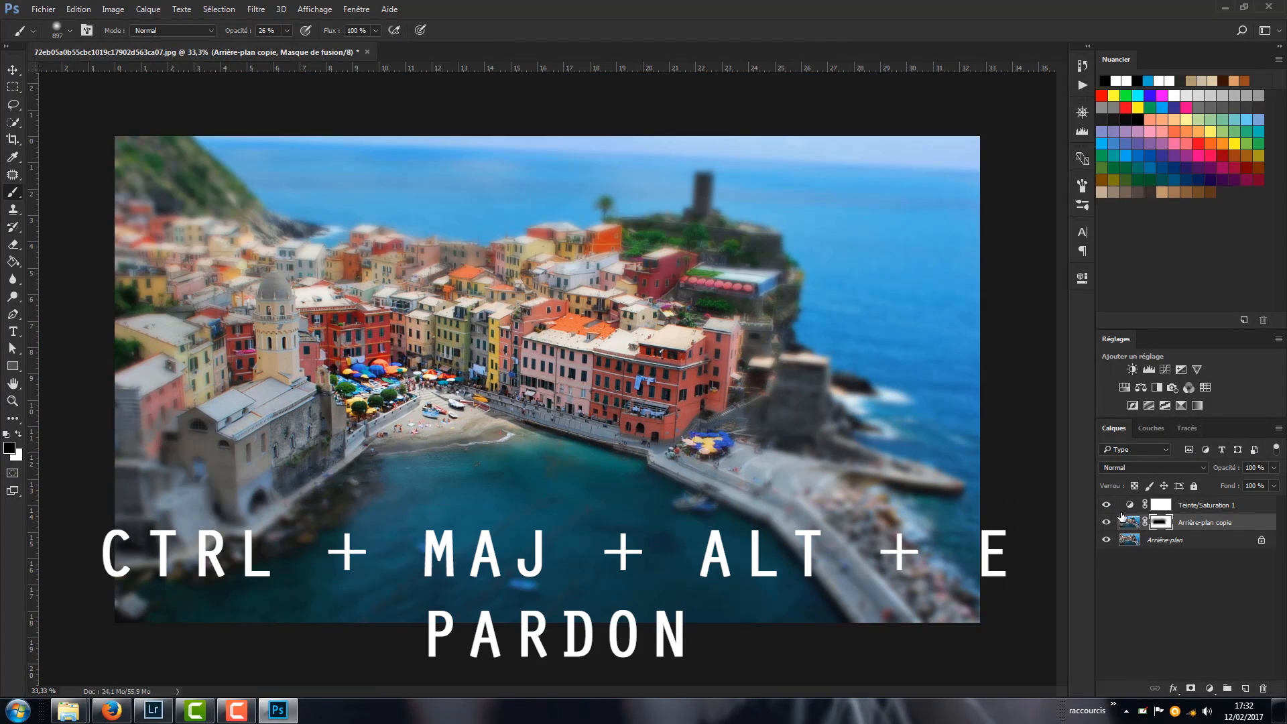
- Stamp all visible layers onto a new top layer and apply a Gaussian Blur to it with a radius larger than 12.5 pixels
click(1125, 509)
key(ctrl+shift+alt+e)
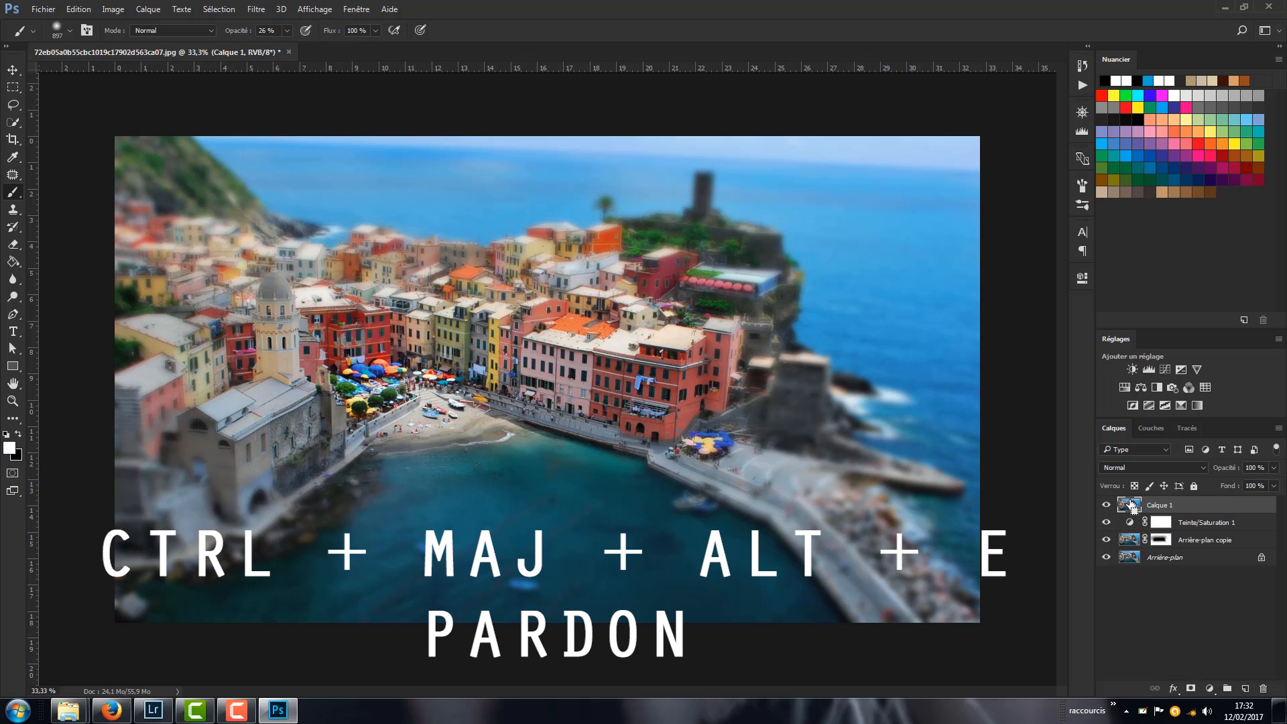
click(256, 8)
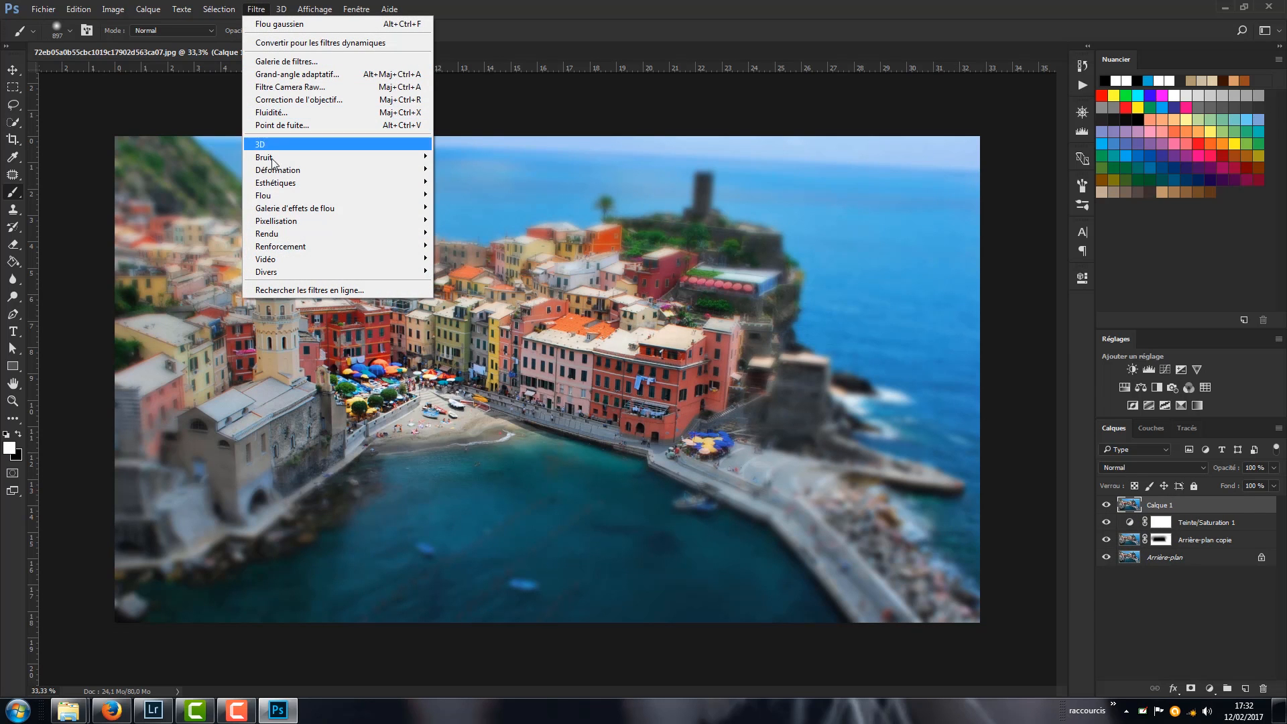
mouse_move(246, 198)
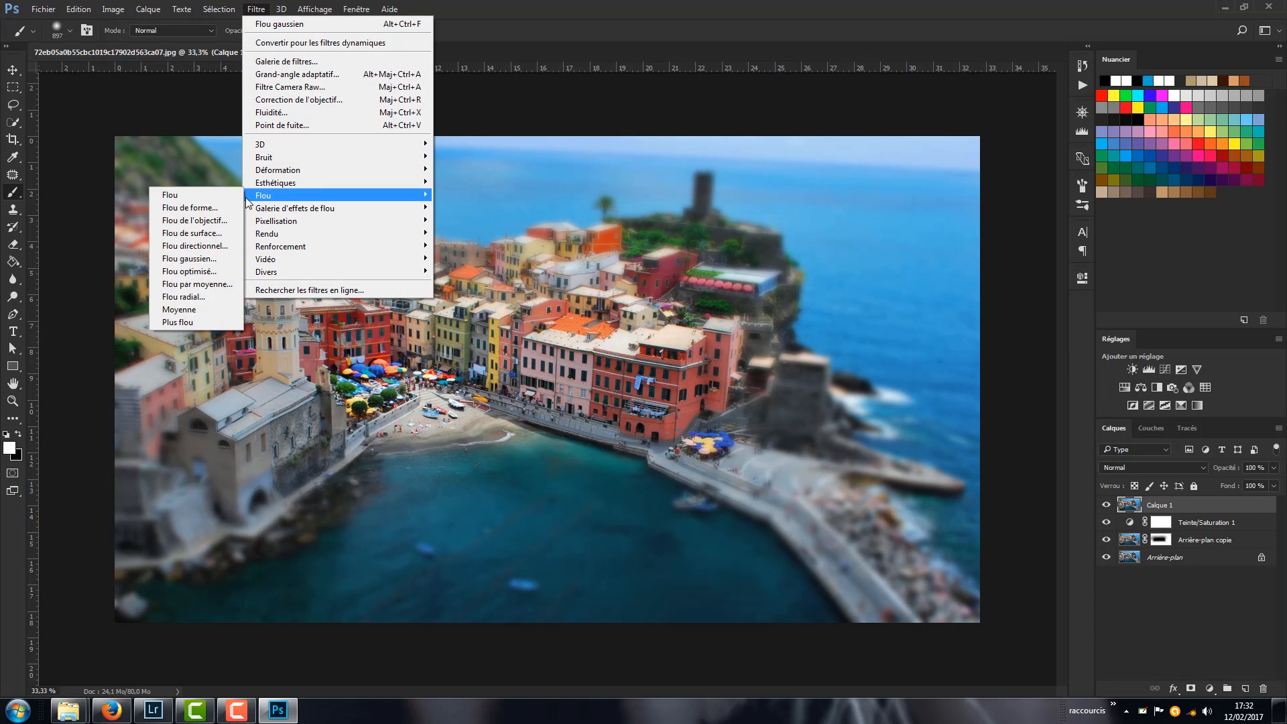
click(221, 258)
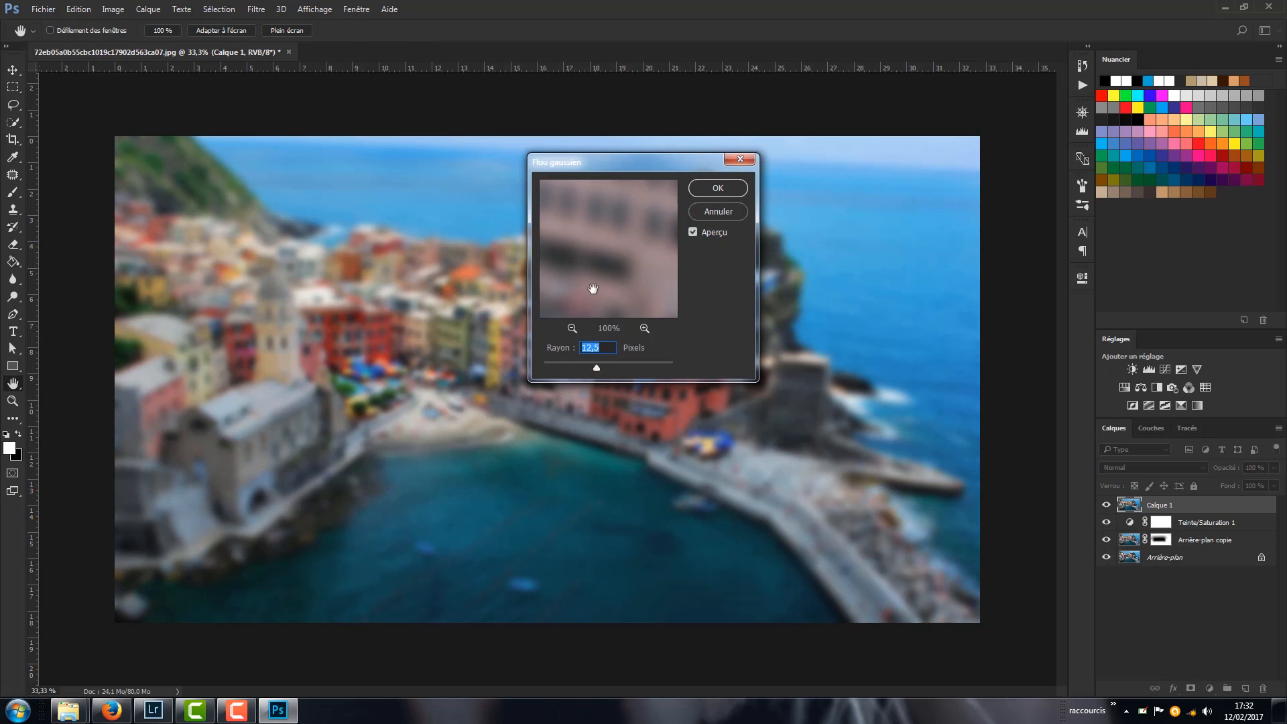
drag(598, 368, 604, 370)
key(Return)
- Add an inverted black mask to the newly blurred layer and paint white at 100% opacity around the photo's outer areas to strengthen their blur
click(1190, 688)
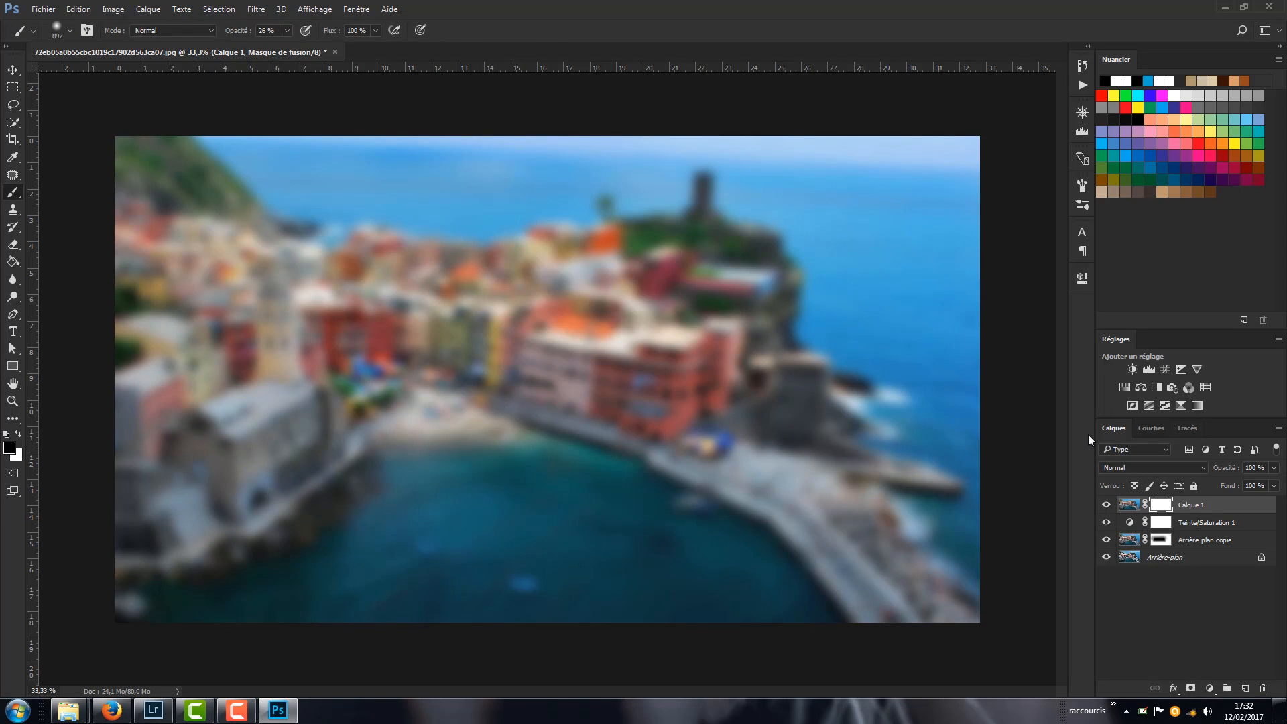
key(ctrl+i)
scroll(496, 302, down, 3)
drag(288, 31, 337, 47)
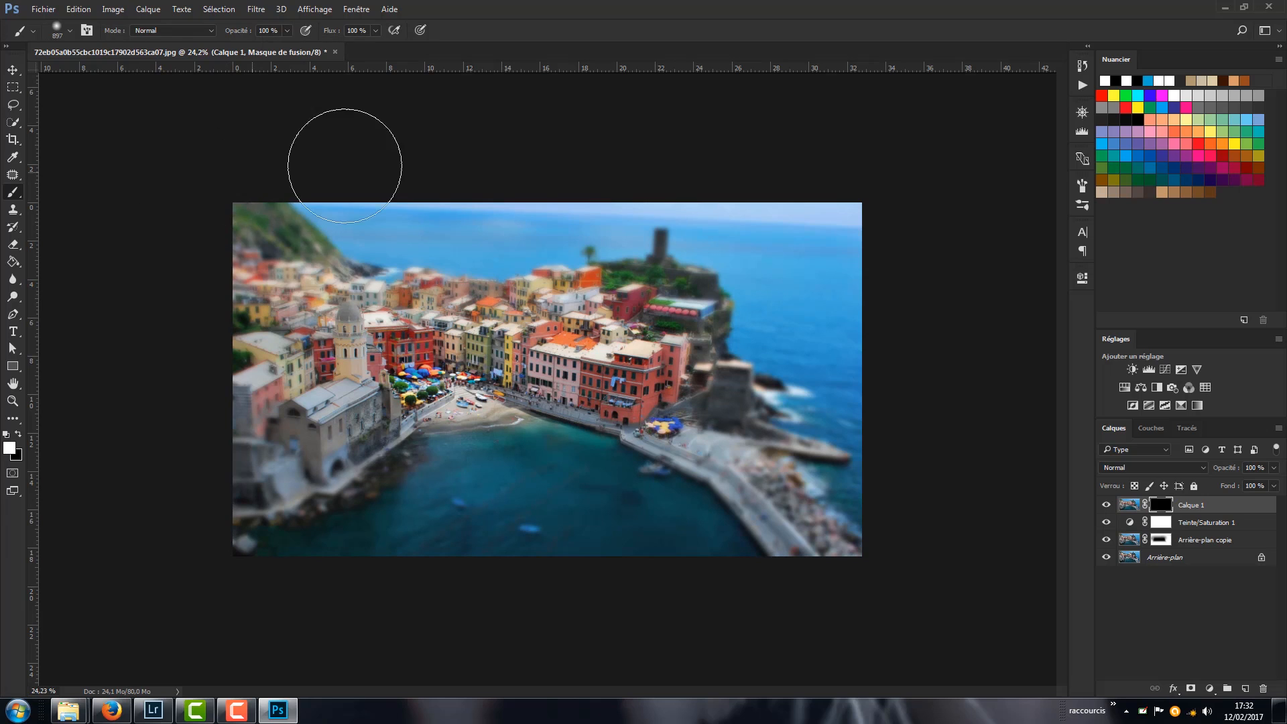
click(835, 485)
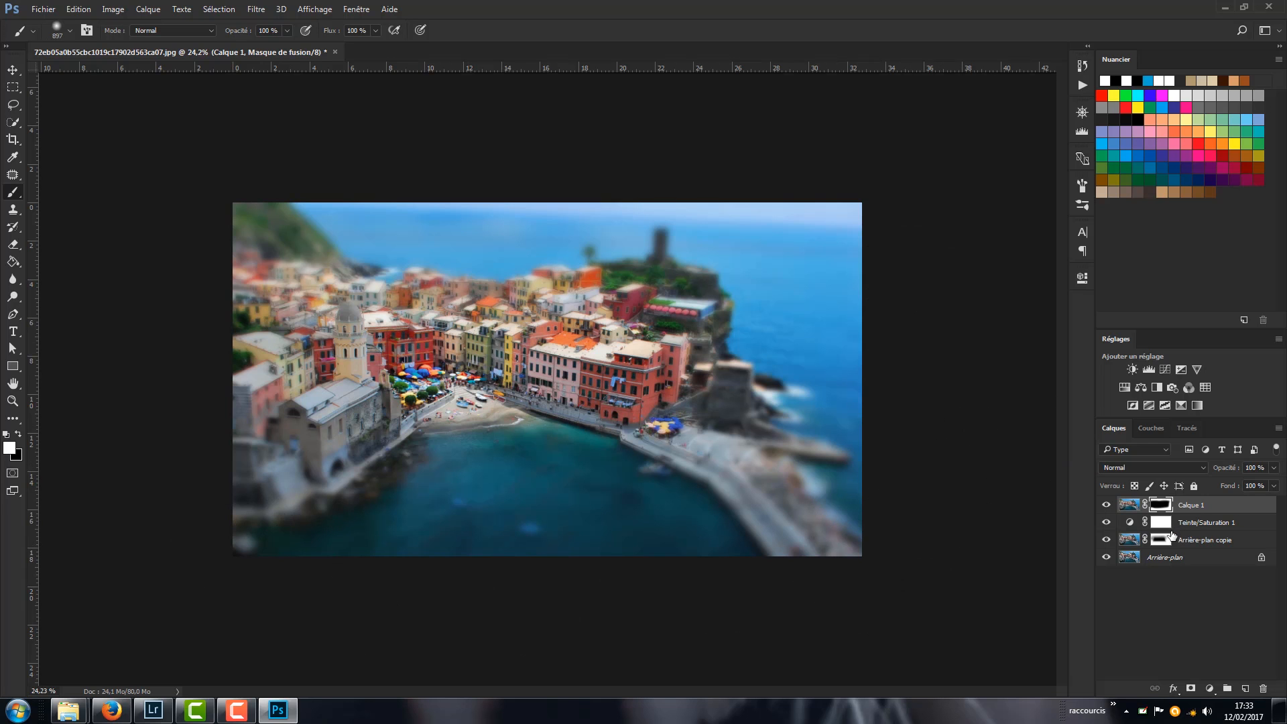
key(z)
mouse_move(710, 378)
mouse_down()
mouse_move(693, 378)
mouse_move(712, 382)
mouse_up()
key(b)
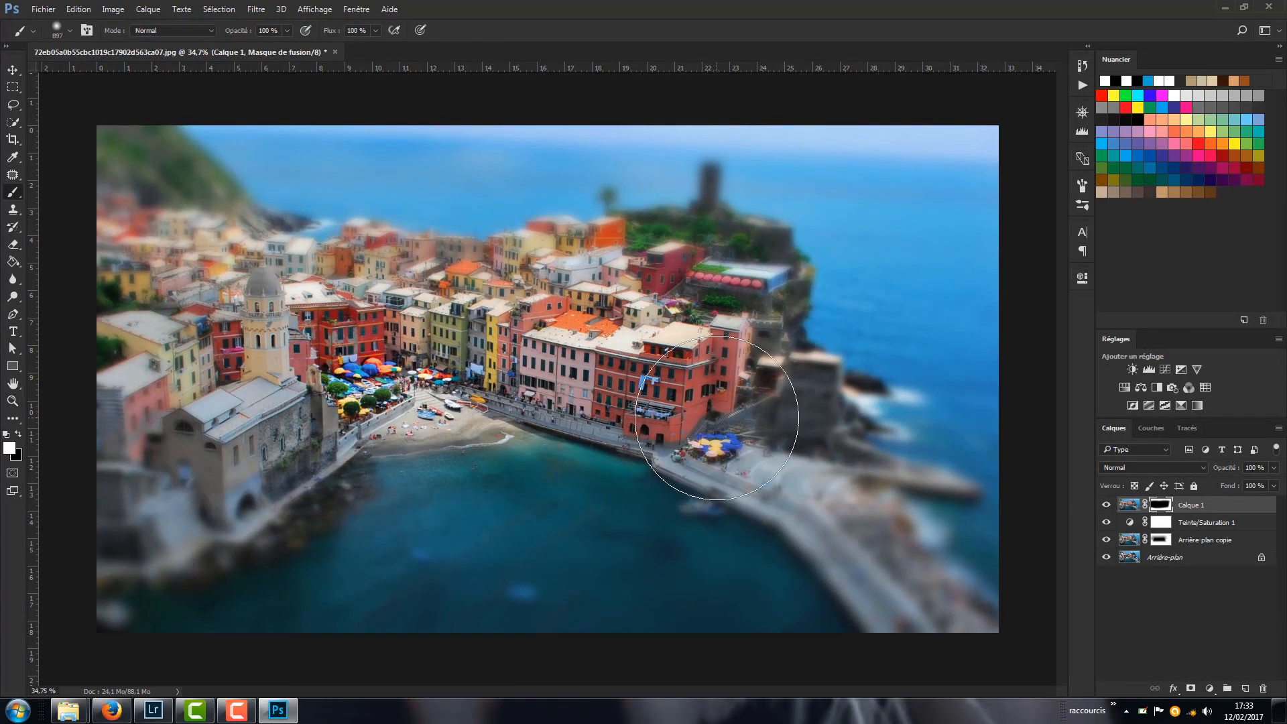